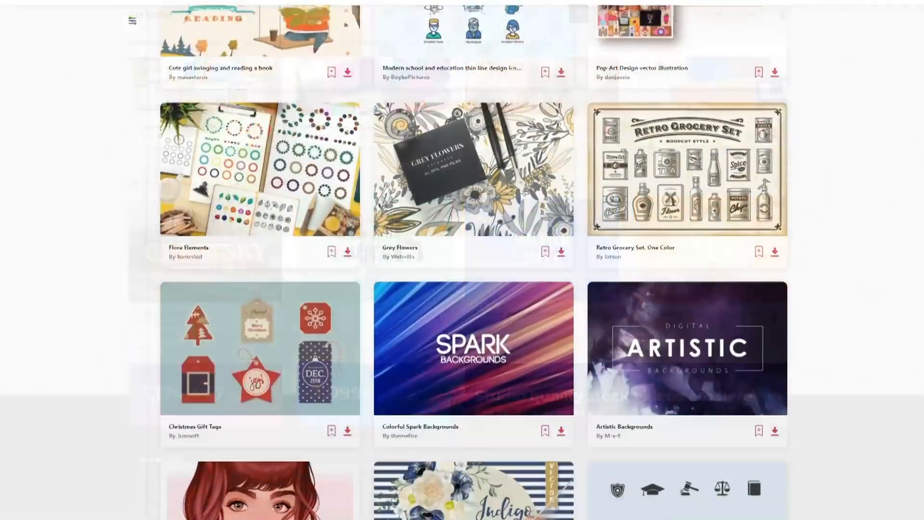
# Browse the graphics listing for vector illustrations, icon sets and background designs.
pyautogui.scroll(-3, 461, 288)
pyautogui.scroll(-12, 462, 289)
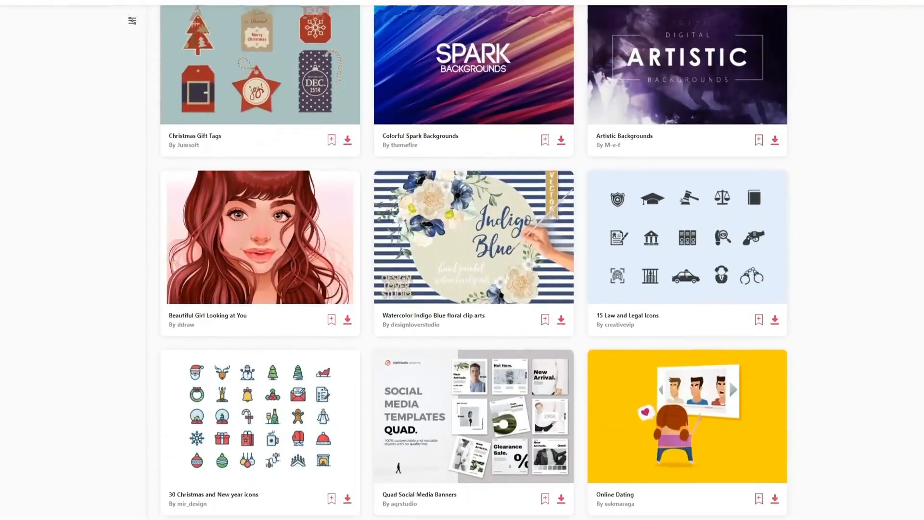
pyautogui.scroll(-12, 462, 289)
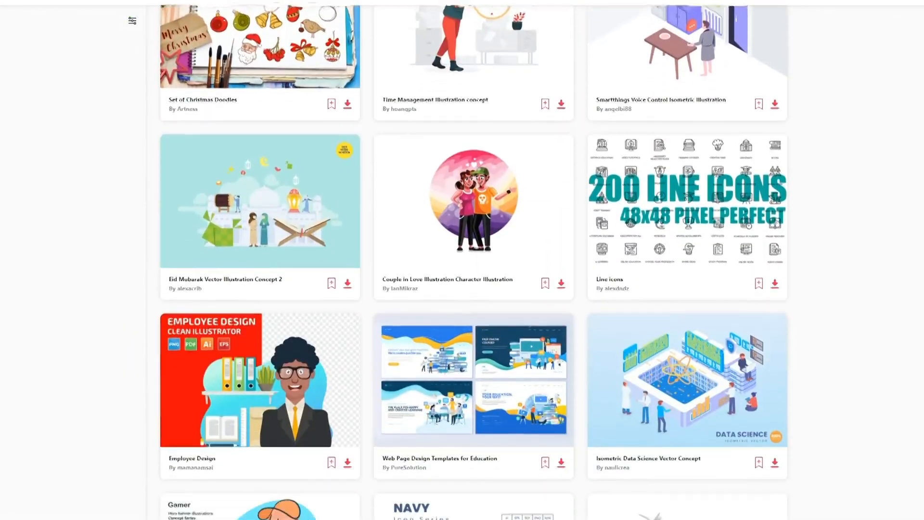
pyautogui.scroll(-1, 462, 289)
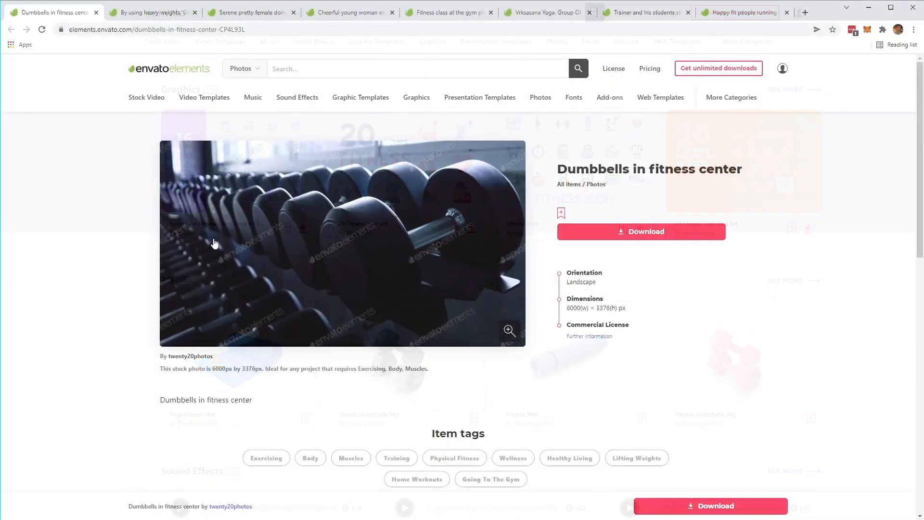
# Review the opened gym and fitness stock photo pages, from the heavy weights photo through the happy fit people running photo.
pyautogui.click(126, 14)
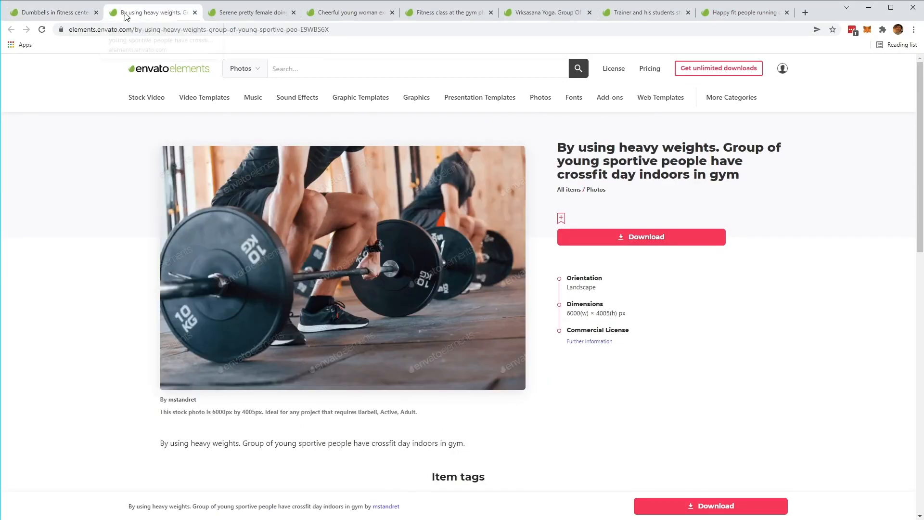
pyautogui.click(251, 15)
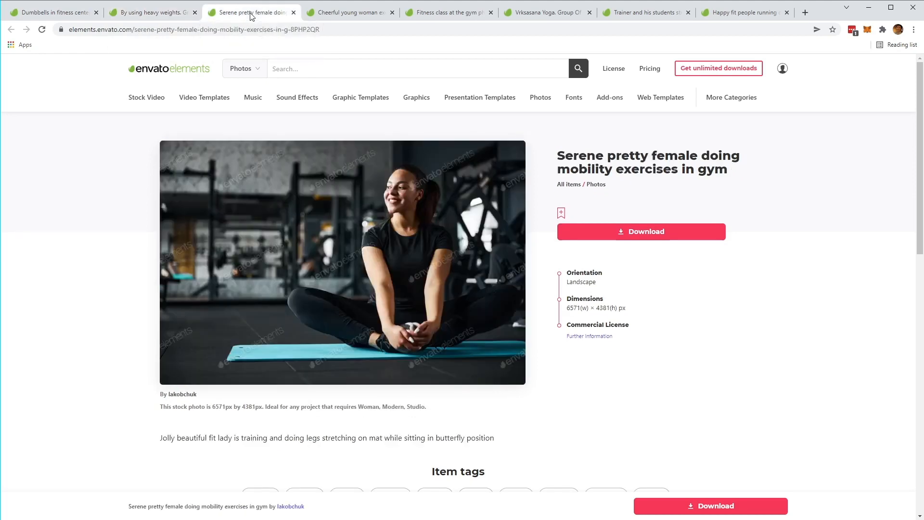
pyautogui.click(349, 14)
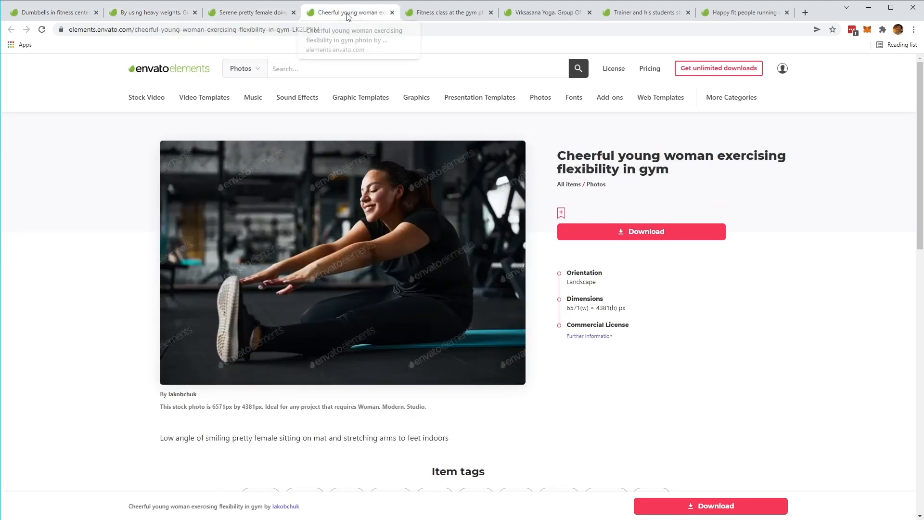
pyautogui.click(429, 15)
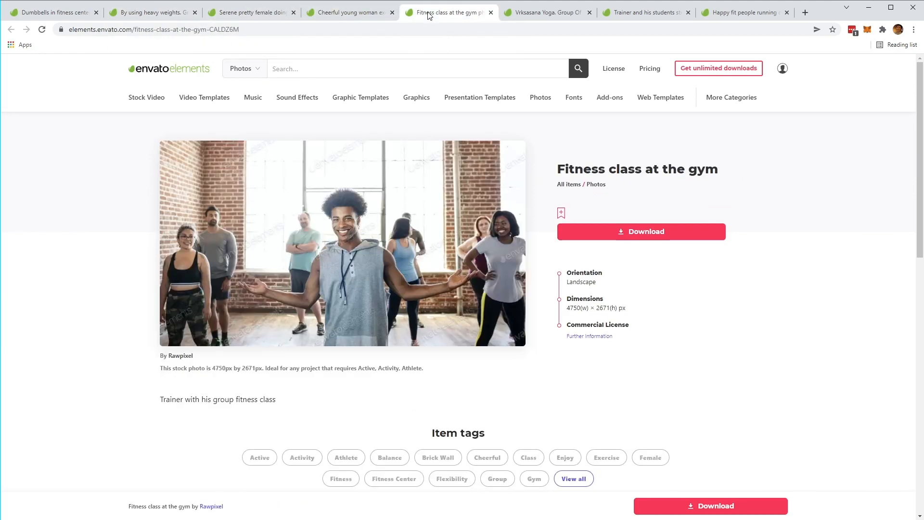
pyautogui.click(547, 15)
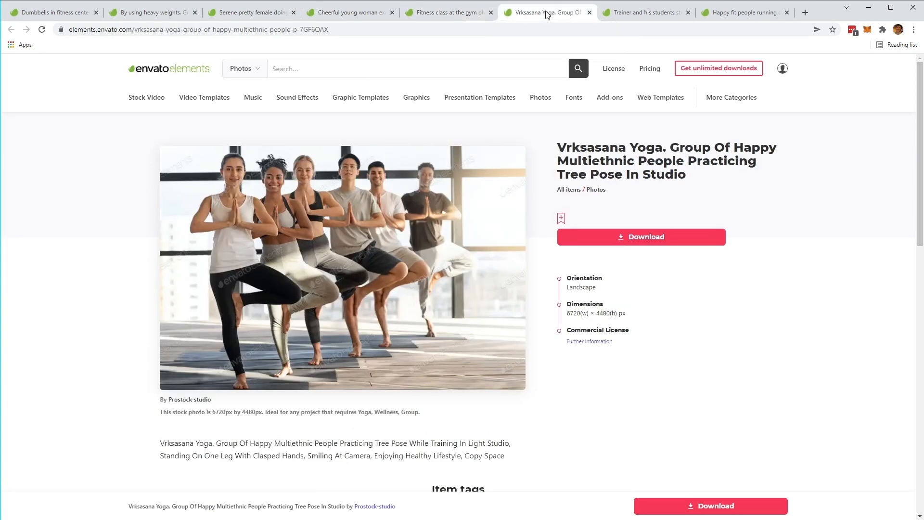
pyautogui.click(628, 15)
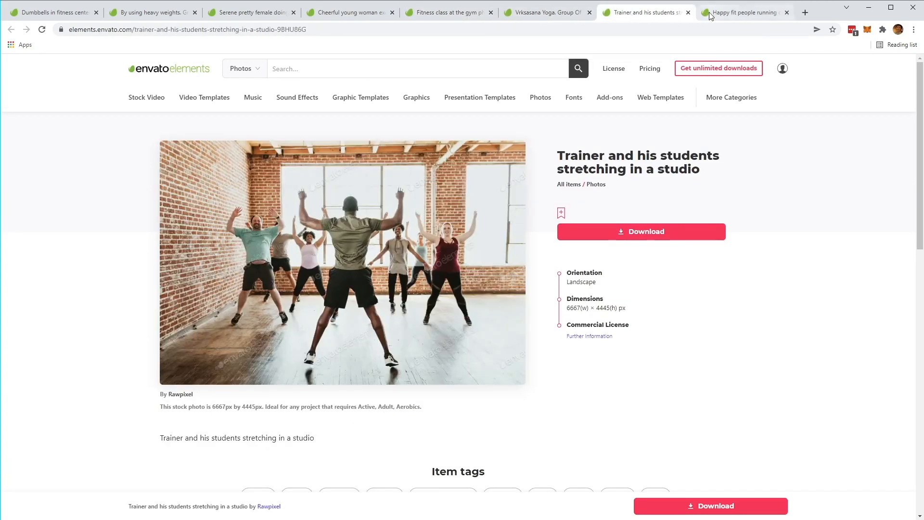
pyautogui.click(724, 15)
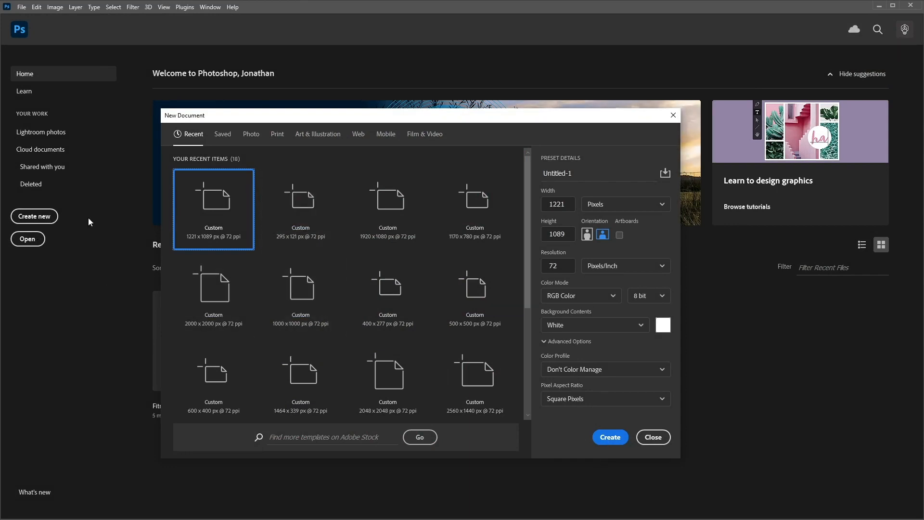
# Create a new document from the A4 print preset, 210 x 297 mm at 300 ppi.
pyautogui.click(284, 139)
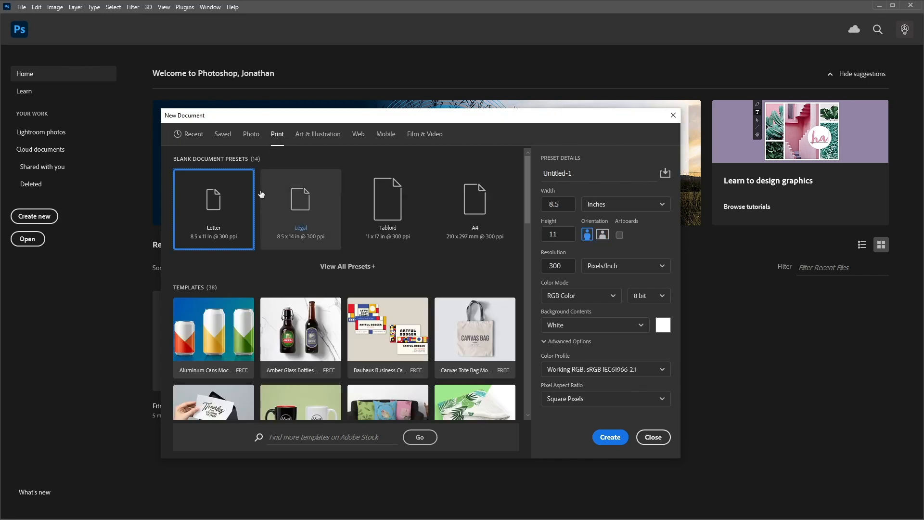
pyautogui.click(468, 216)
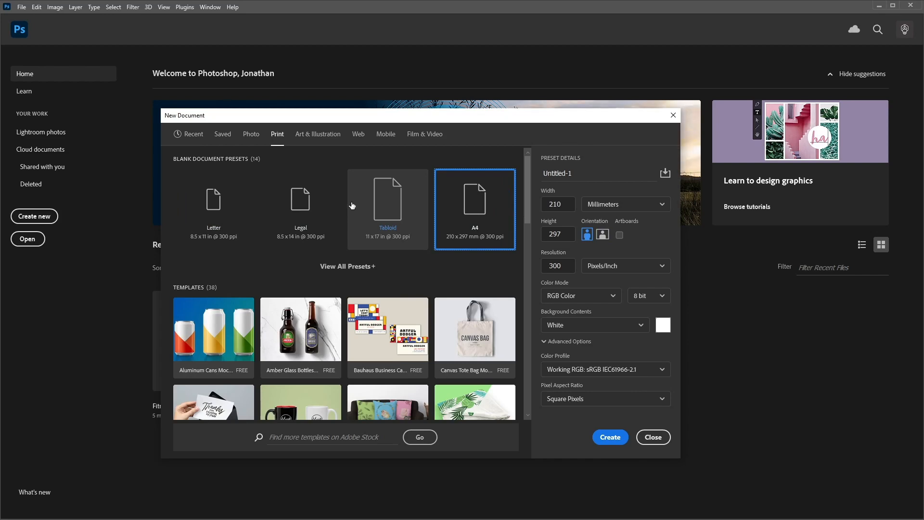
pyautogui.click(610, 437)
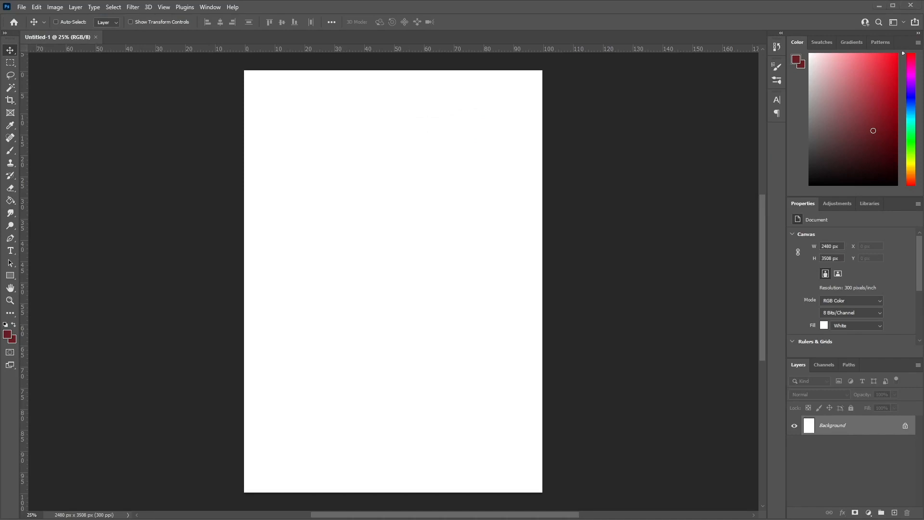
# Activate the Triangle tool in Shape mode and set its stroke to no color.
pyautogui.click(16, 279)
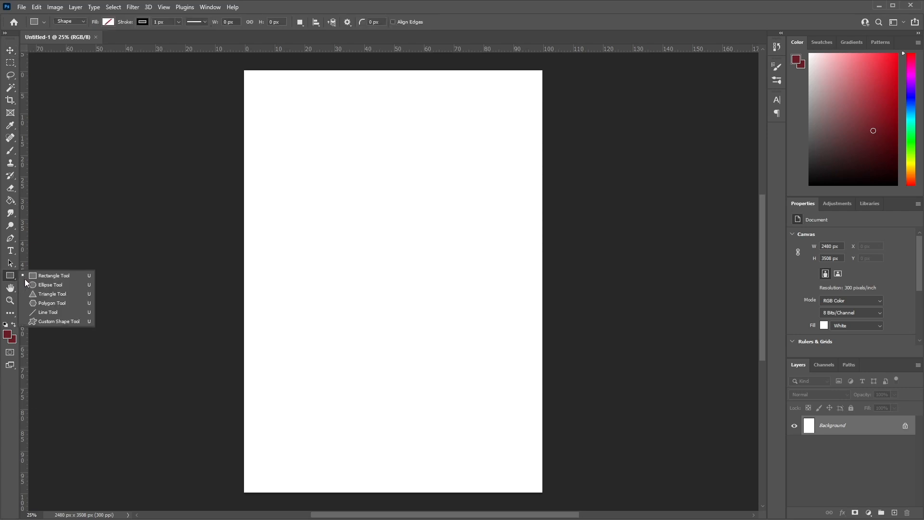
pyautogui.click(51, 293)
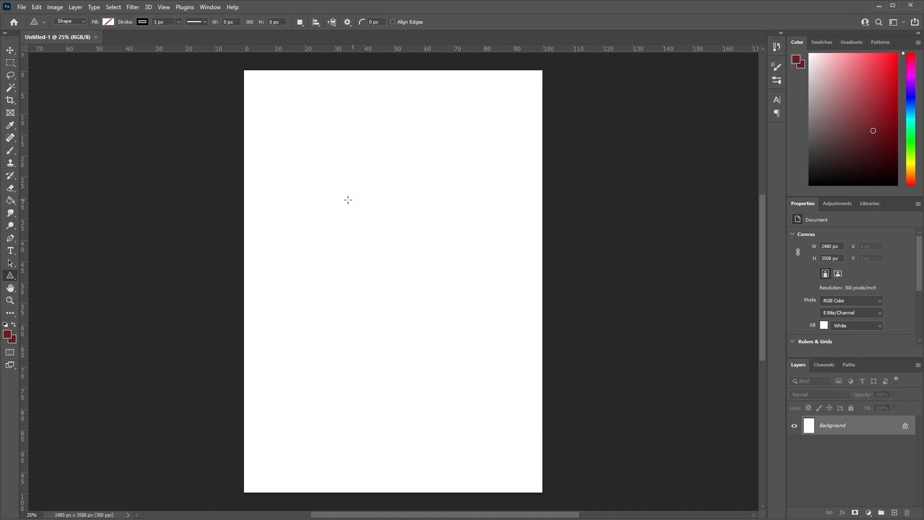
pyautogui.click(108, 22)
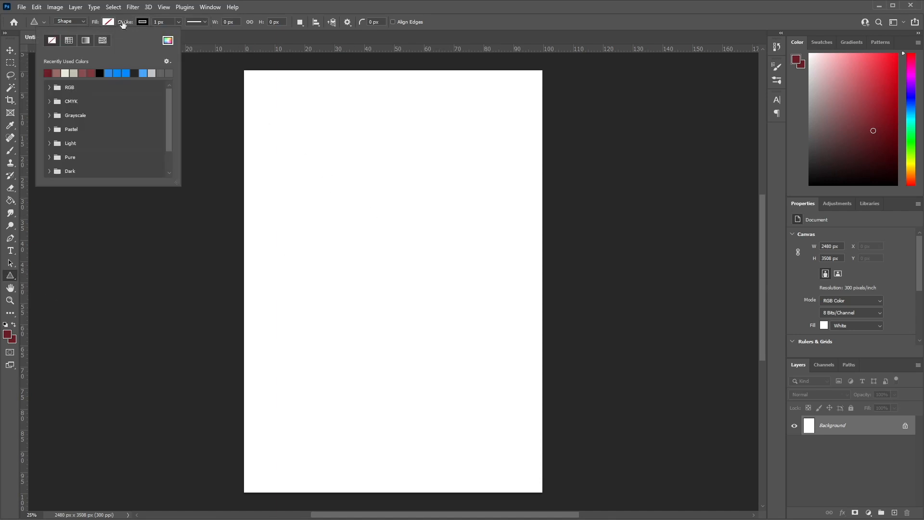
pyautogui.click(143, 21)
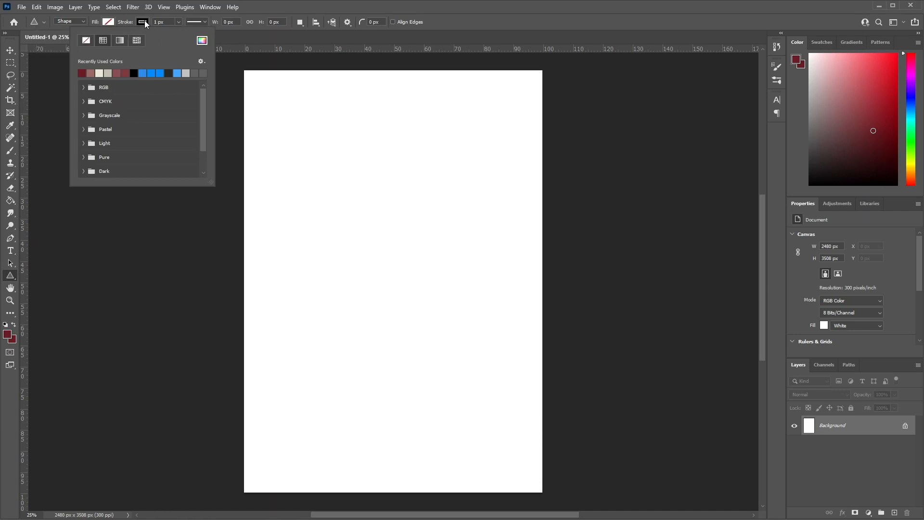
pyautogui.click(85, 40)
# Set the triangle shape's fill color to #e23255.
pyautogui.click(109, 22)
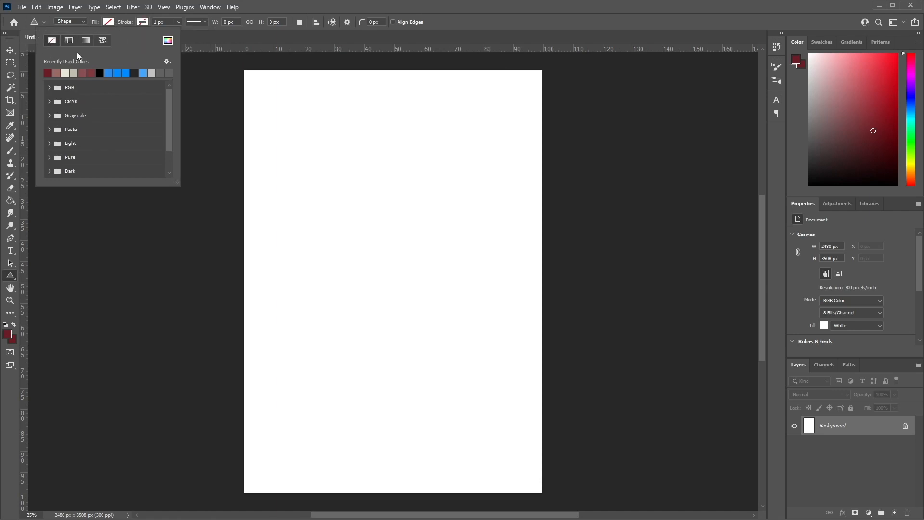
pyautogui.click(168, 40)
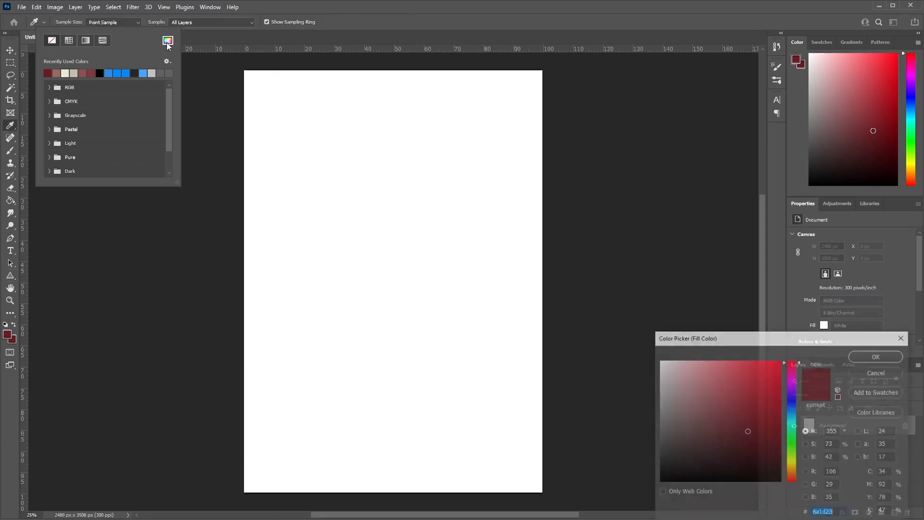
pyautogui.moveTo(675, 339); pyautogui.dragTo(447, 194)
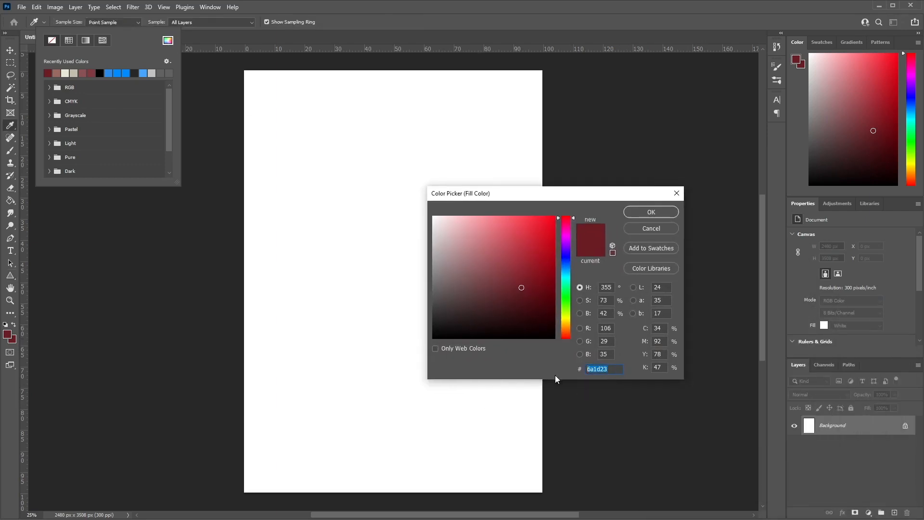
pyautogui.write('e23255')
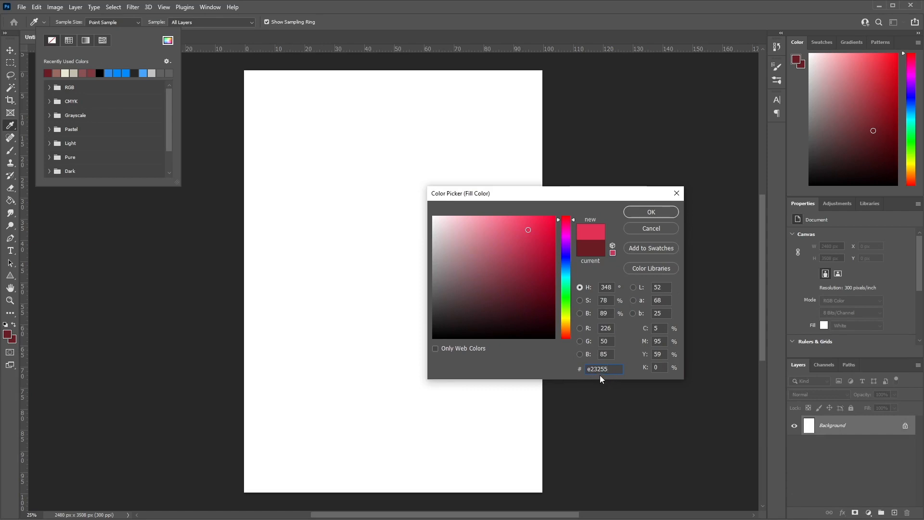
pyautogui.click(651, 212)
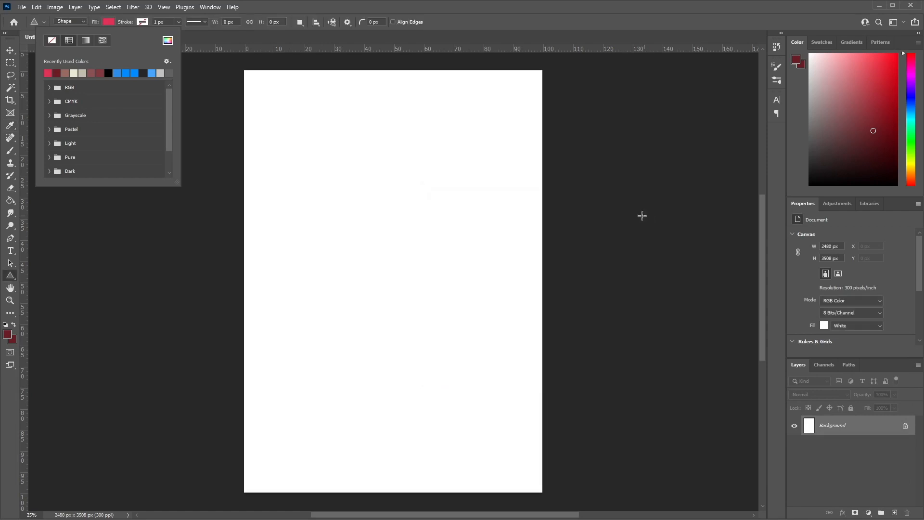
# Draw a triangle about 1074 x 626 px in the page's upper half and move it up and to the left.
pyautogui.click(336, 172)
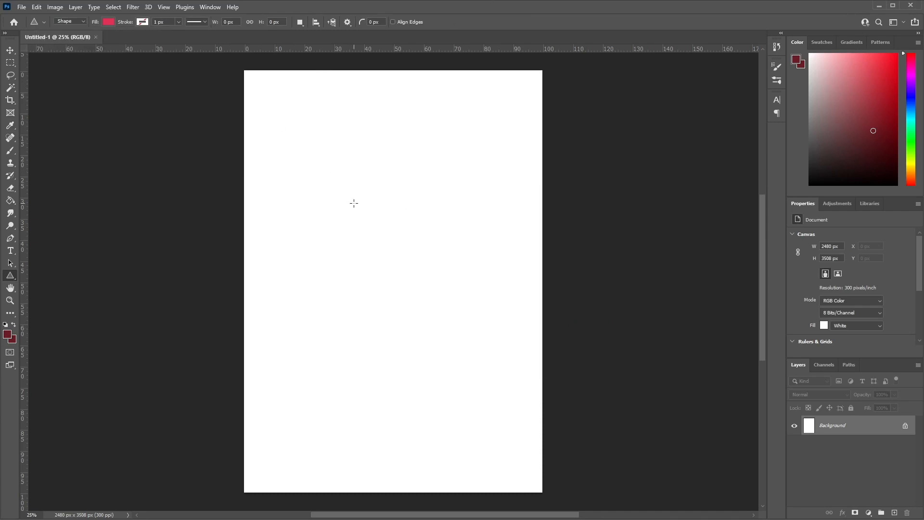
pyautogui.moveTo(354, 238); pyautogui.dragTo(481, 164)
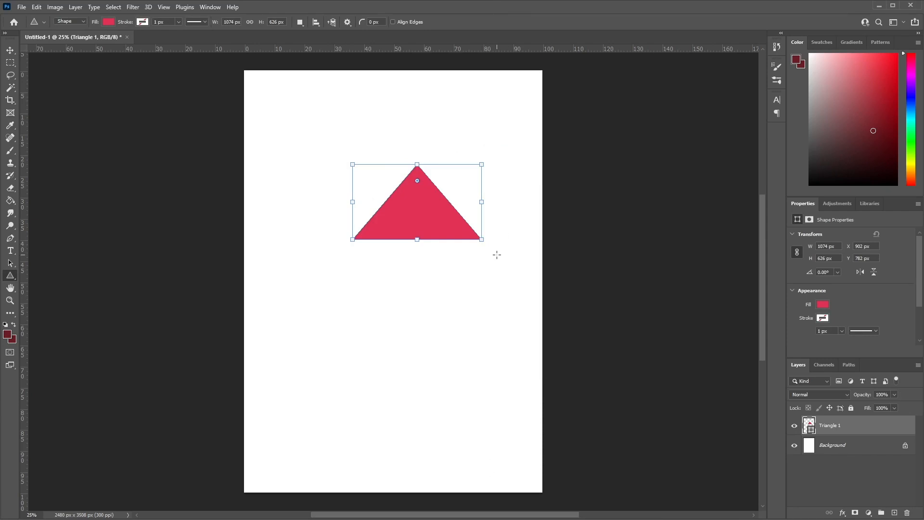
pyautogui.click(9, 50)
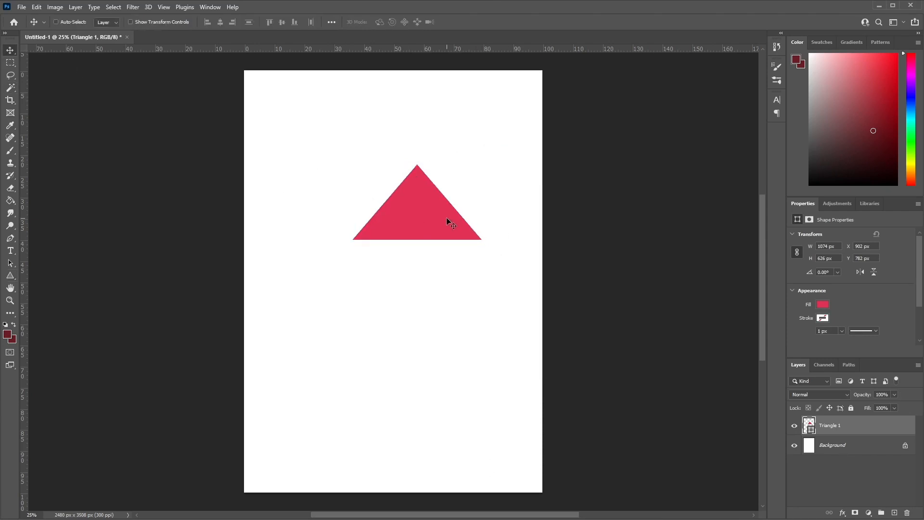
pyautogui.moveTo(450, 219); pyautogui.dragTo(423, 187)
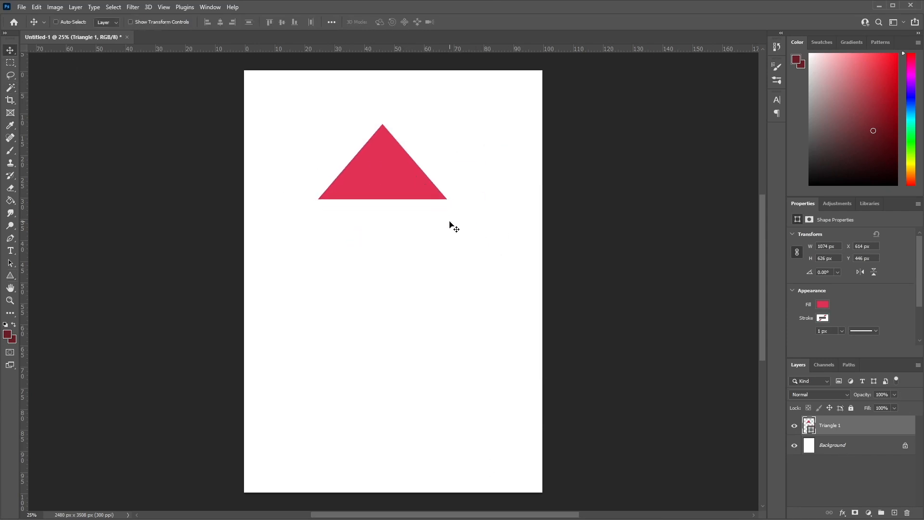
# Transform the triangle to point downward at about 1114 x 450 px, centered horizontally and slightly overhanging the page's top edge.
pyautogui.hotkey('ctrl', 't')
pyautogui.moveTo(394, 159); pyautogui.dragTo(411, 254)
pyautogui.moveTo(404, 219); pyautogui.dragTo(405, 142)
pyautogui.moveTo(329, 148)
pyautogui.mouseDown()
pyautogui.moveTo(379, 148)
pyautogui.moveTo(316, 148)
pyautogui.moveTo(333, 148)
pyautogui.mouseUp()
pyautogui.moveTo(398, 179); pyautogui.dragTo(406, 92)
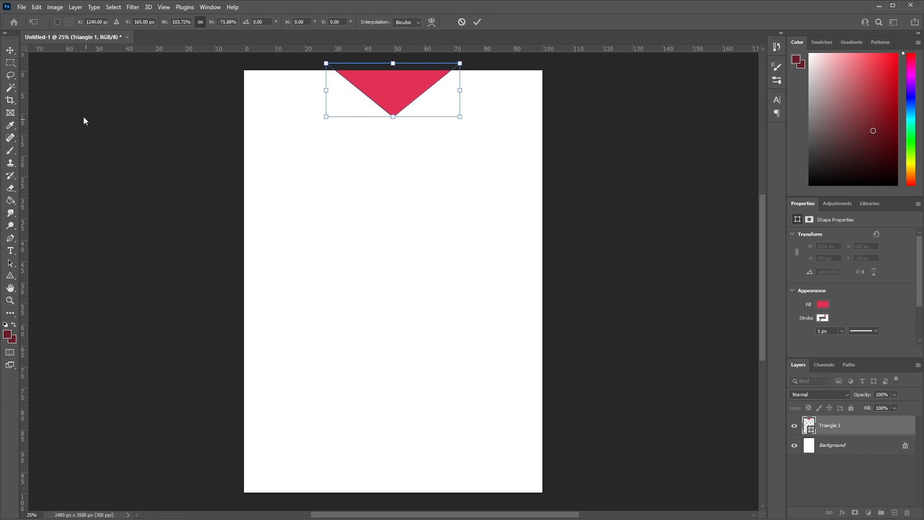
pyautogui.click(10, 50)
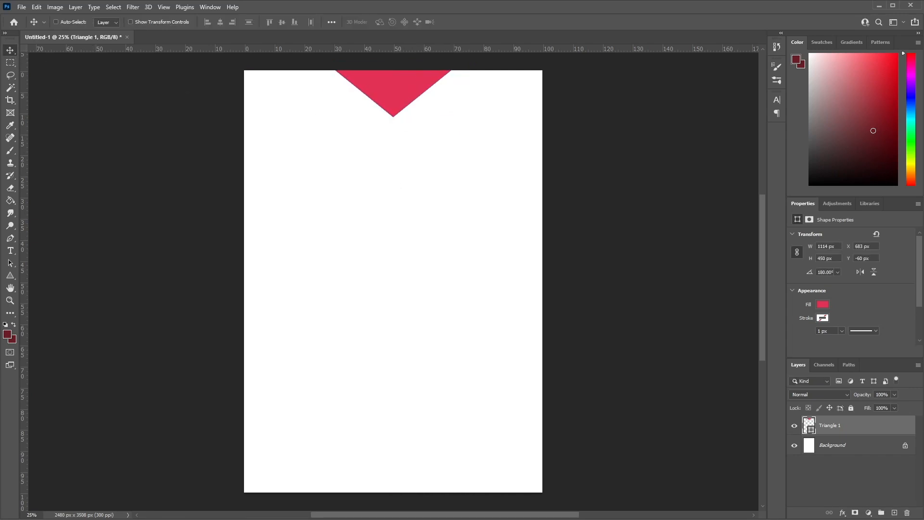
pyautogui.rightClick(843, 428)
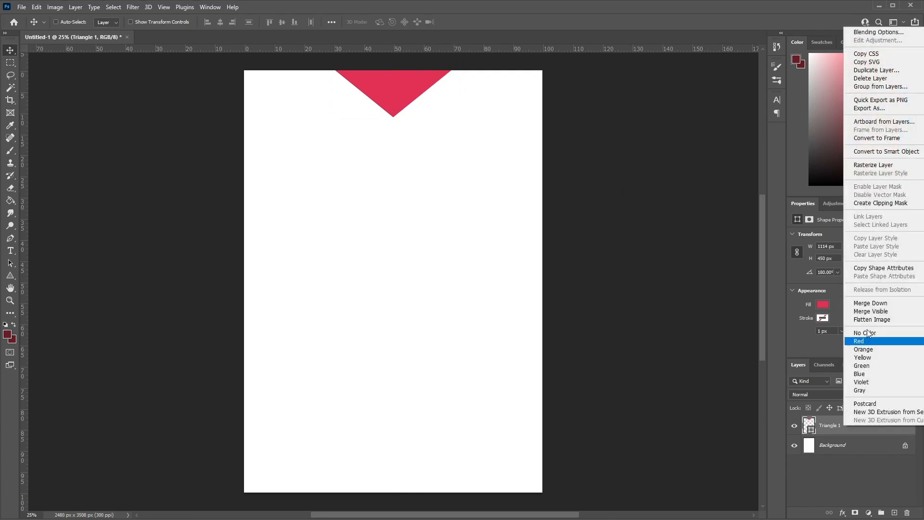
pyautogui.click(449, 269)
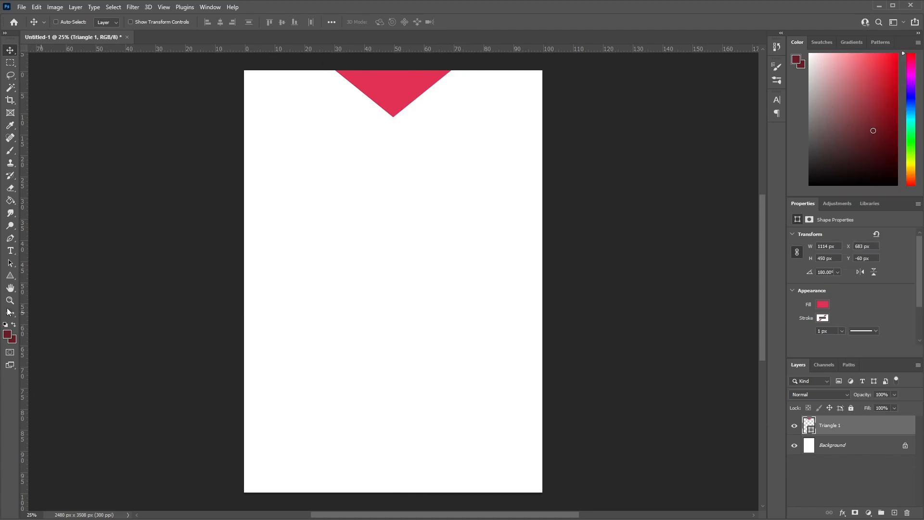
# Draw a second triangle about 1362 x 602 px and move it to the bottom center, slightly overhanging the page edge.
pyautogui.click(10, 275)
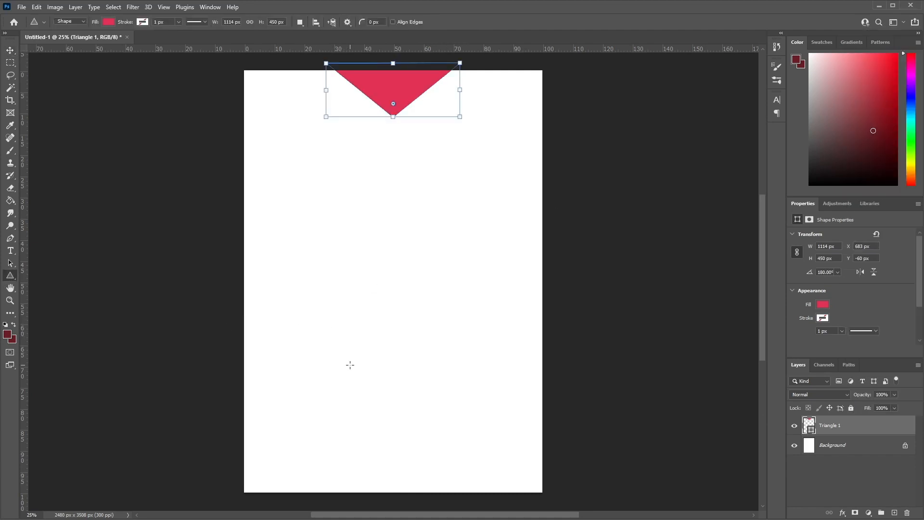
pyautogui.moveTo(350, 365); pyautogui.dragTo(513, 292)
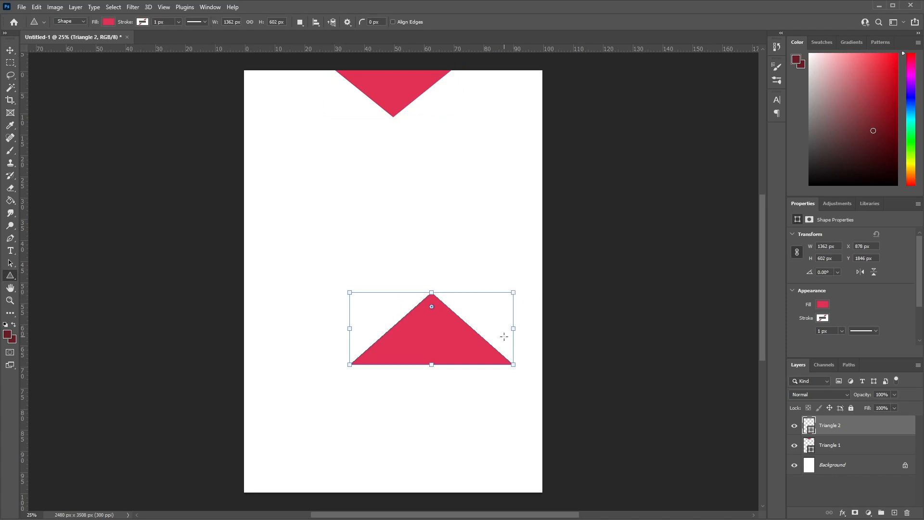
pyautogui.press('v')
pyautogui.moveTo(438, 348); pyautogui.dragTo(404, 481)
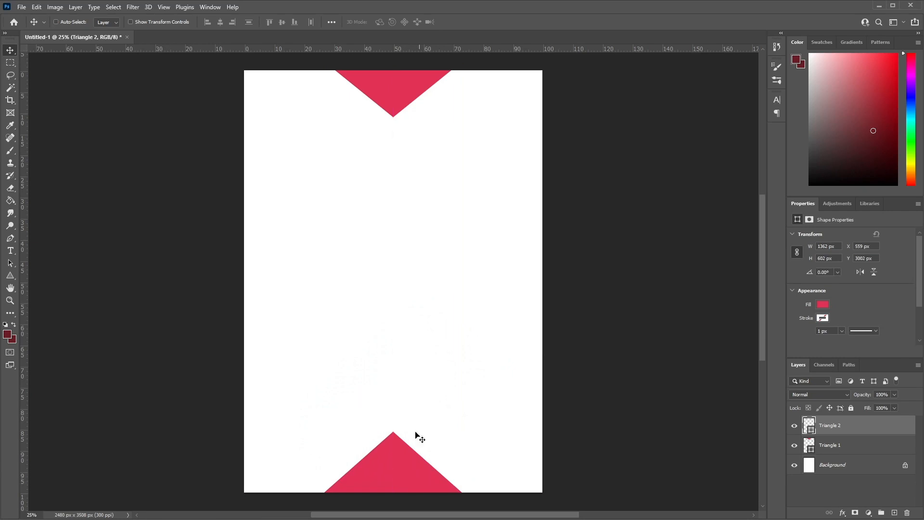
# Enlarge the bottom triangle to about 2090 x 718 px, keeping it horizontally centered and slightly overhanging the page's lower edge.
pyautogui.hotkey('ctrl', 't')
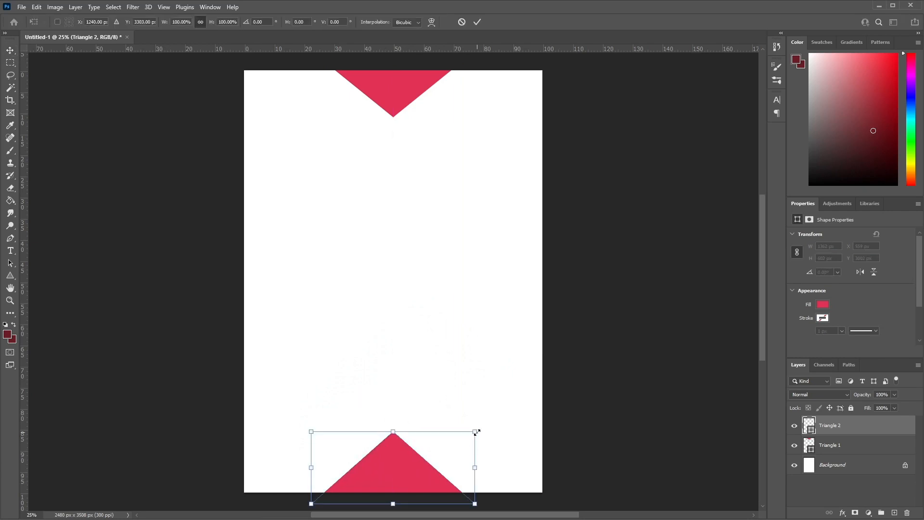
pyautogui.moveTo(476, 468); pyautogui.dragTo(519, 468)
pyautogui.moveTo(415, 431); pyautogui.dragTo(417, 420)
pyautogui.moveTo(431, 466); pyautogui.dragTo(406, 464)
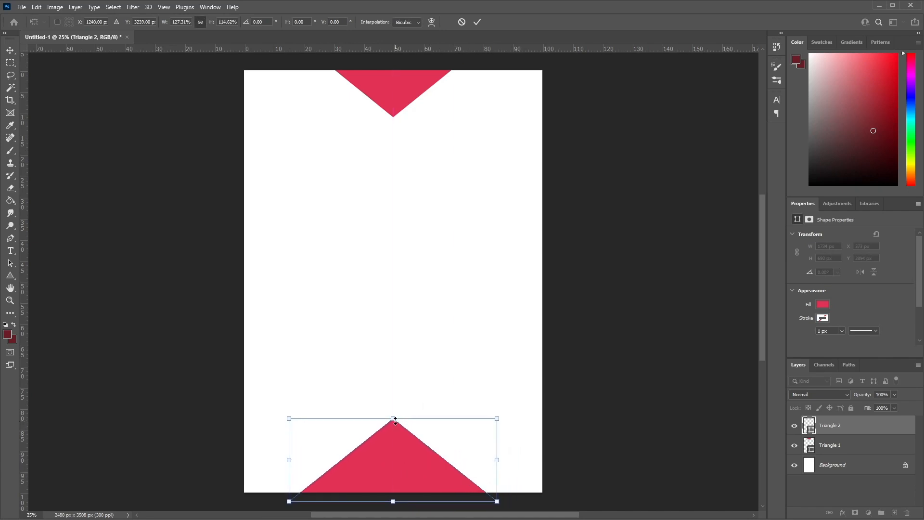
pyautogui.moveTo(393, 418); pyautogui.dragTo(393, 428)
pyautogui.moveTo(287, 428); pyautogui.dragTo(279, 412)
pyautogui.moveTo(387, 466); pyautogui.dragTo(392, 465)
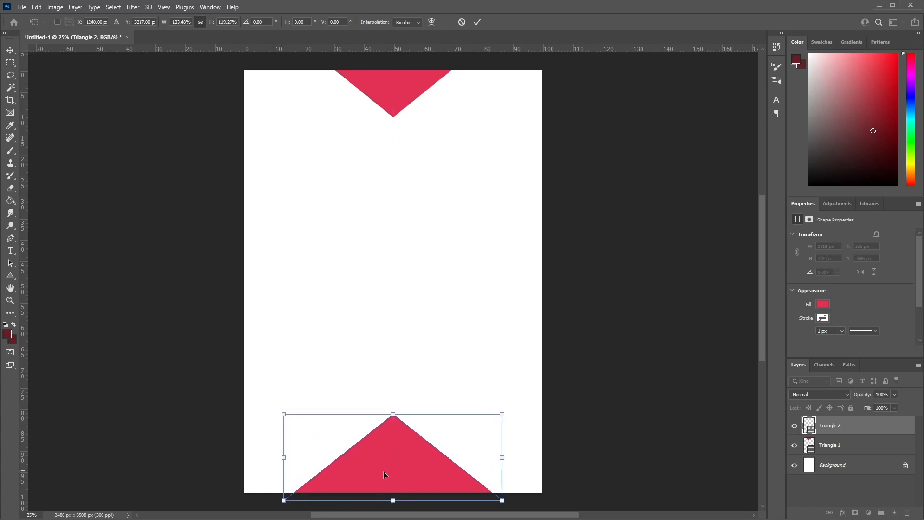
pyautogui.moveTo(283, 457); pyautogui.dragTo(264, 457)
pyautogui.moveTo(396, 468); pyautogui.dragTo(402, 467)
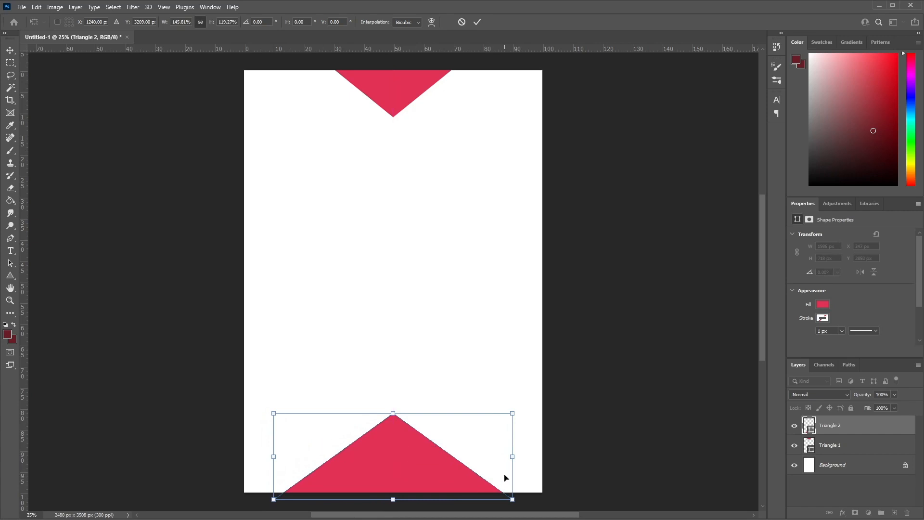
pyautogui.moveTo(513, 457); pyautogui.dragTo(524, 456)
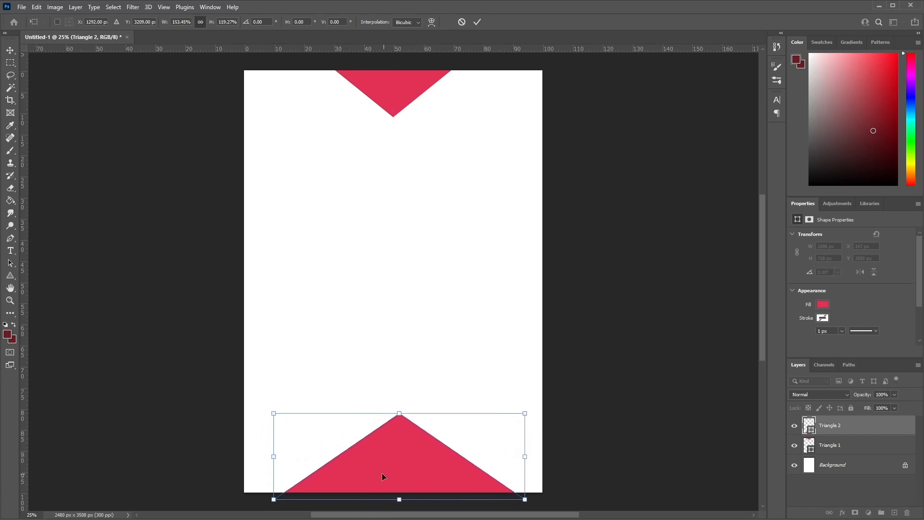
pyautogui.moveTo(382, 472); pyautogui.dragTo(378, 473)
pyautogui.press('Return')
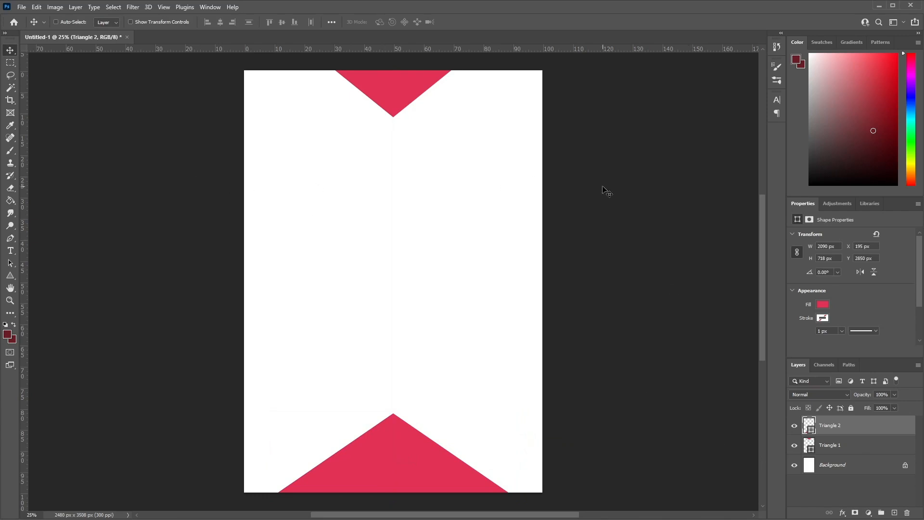
# Draw a rectangle about 2922 x 682 px across the page's upper half, overhanging both side edges, and move it slightly up.
pyautogui.click(15, 277)
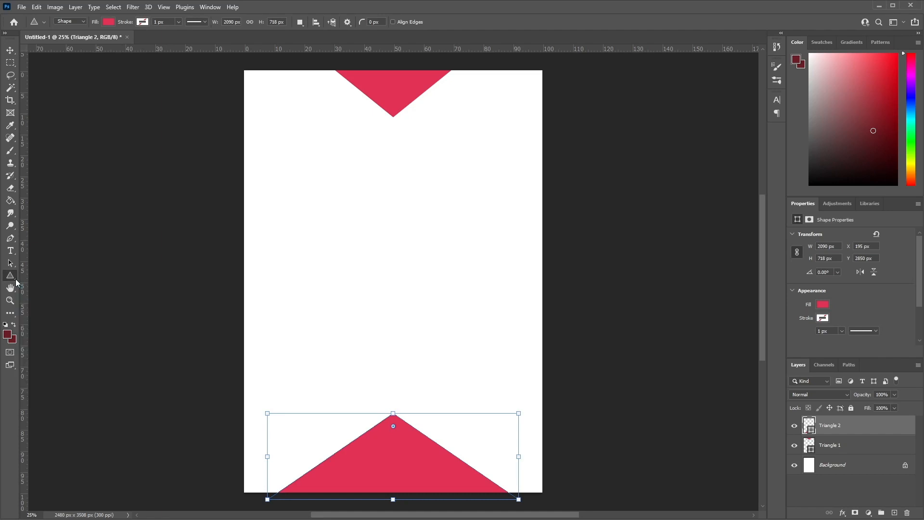
pyautogui.rightClick(16, 279)
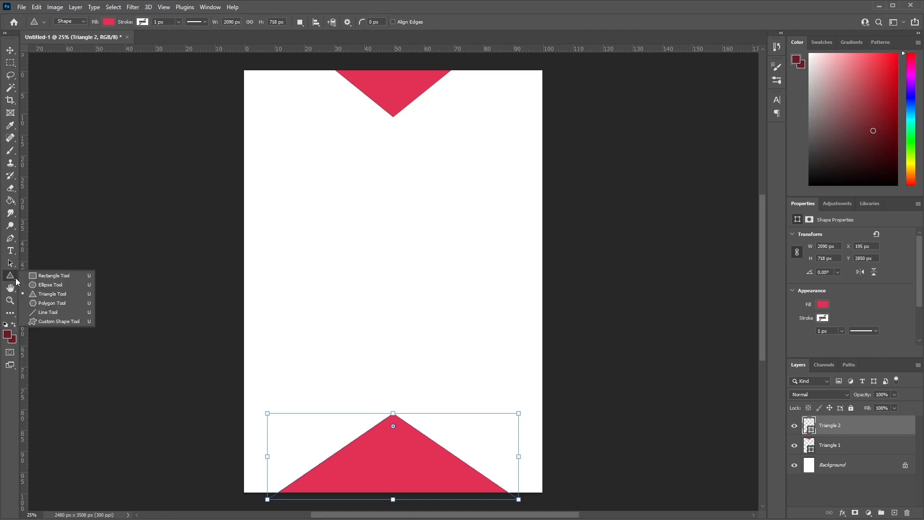
pyautogui.click(46, 278)
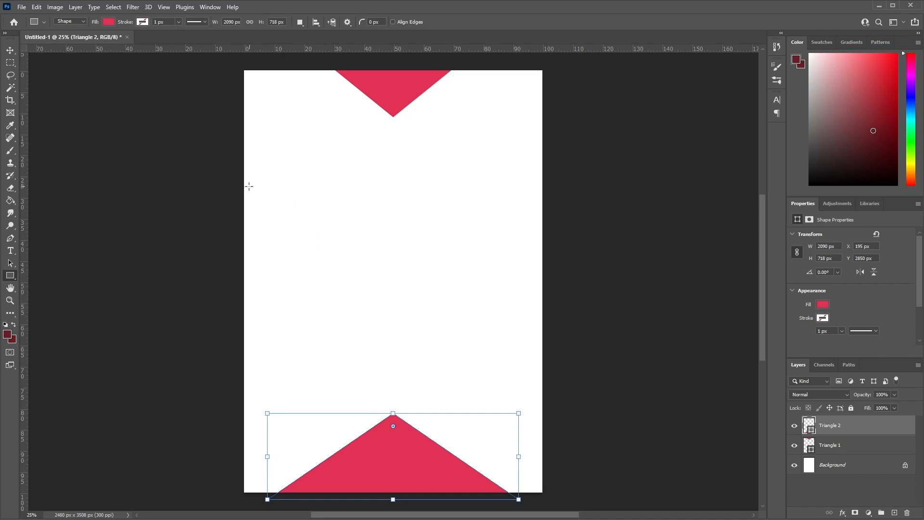
pyautogui.moveTo(216, 172); pyautogui.dragTo(569, 254)
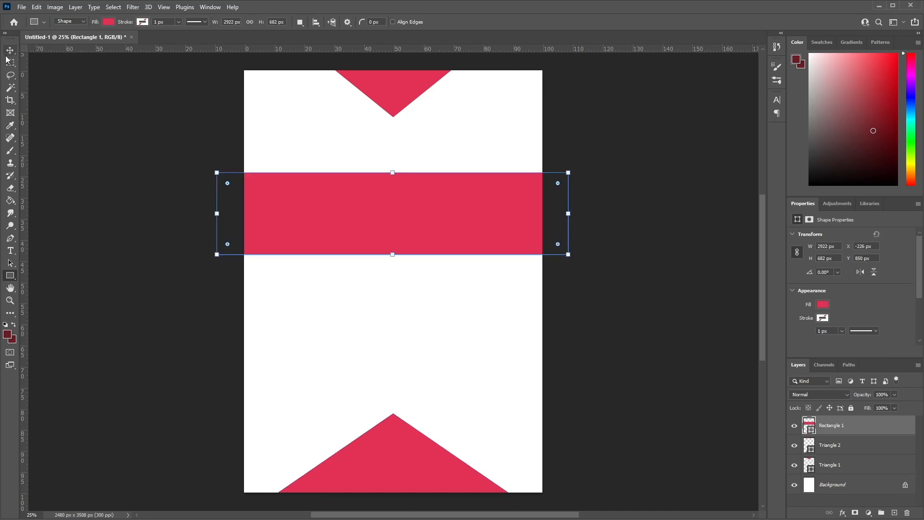
pyautogui.press('v')
pyautogui.moveTo(519, 236); pyautogui.dragTo(558, 239)
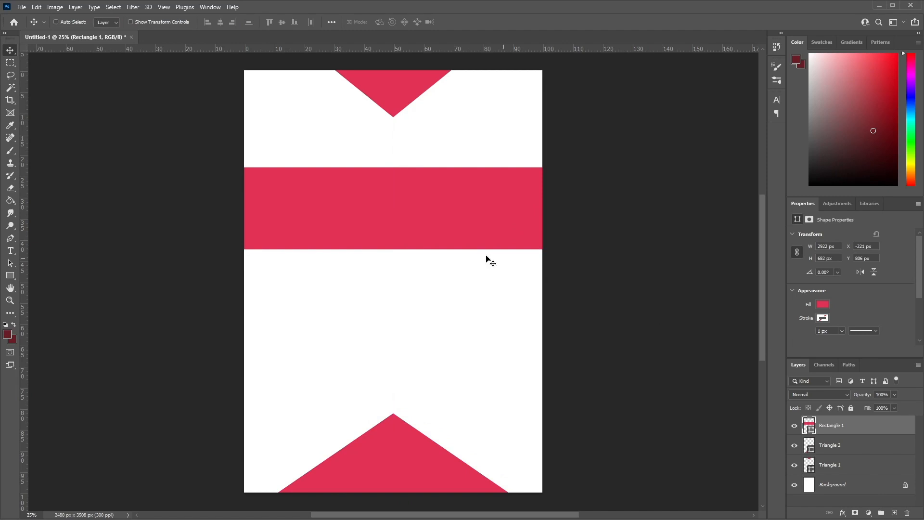
pyautogui.moveTo(393, 210); pyautogui.dragTo(406, 214)
# Slant the red band with the Perspective transform to about -8.26° vertical skew, lowering its left end, and move it slightly up.
pyautogui.click(37, 7)
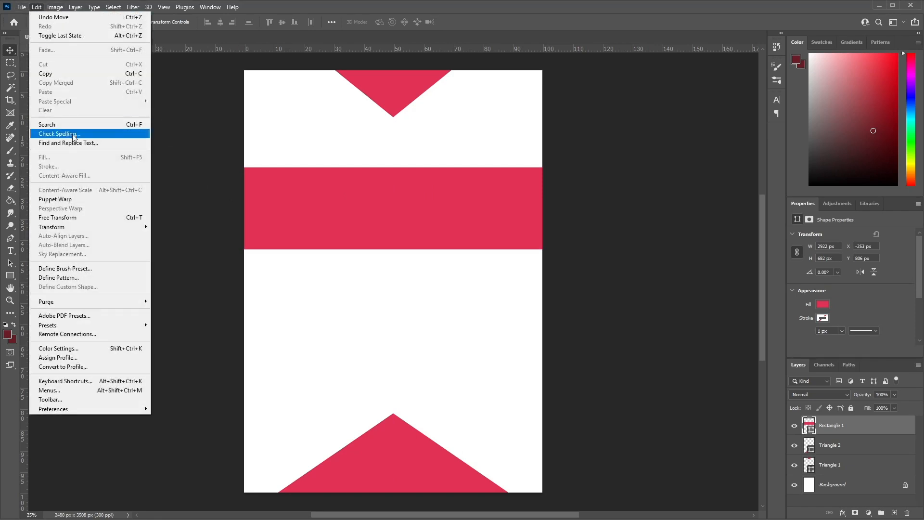
pyautogui.click(588, 318)
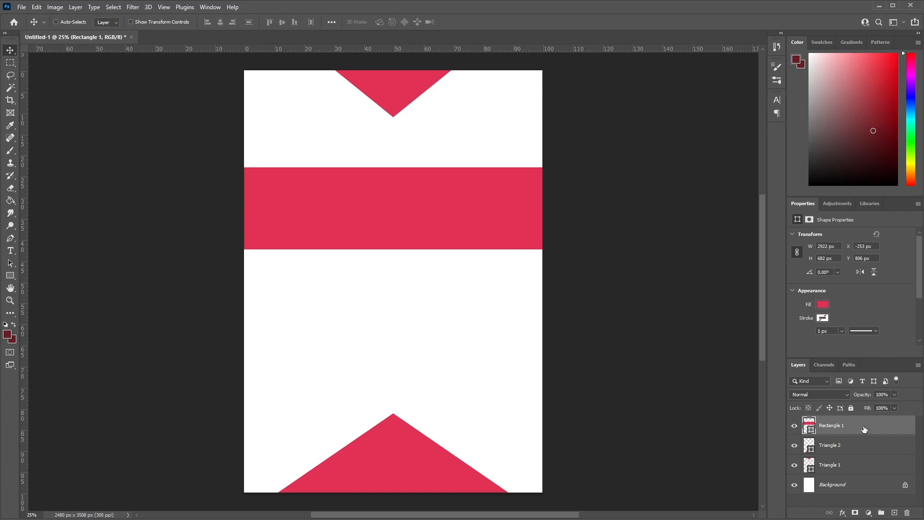
pyautogui.click(37, 7)
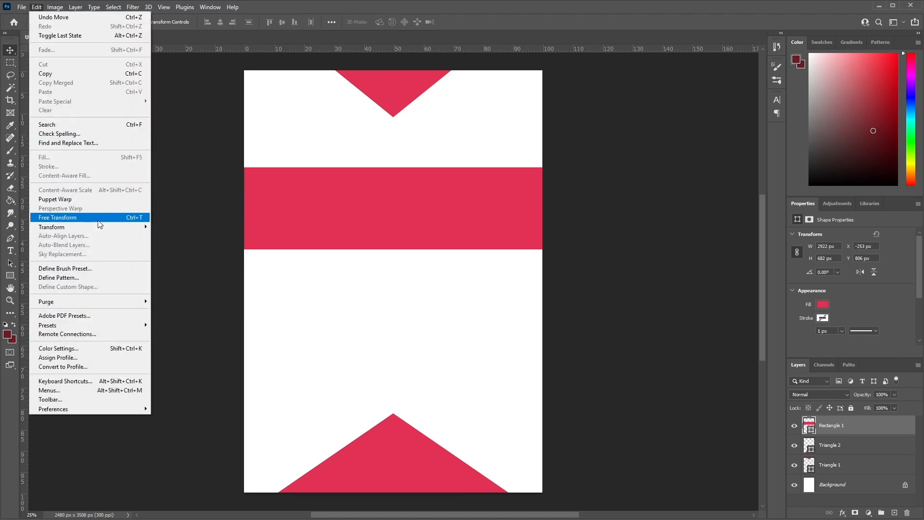
pyautogui.moveTo(99, 227)
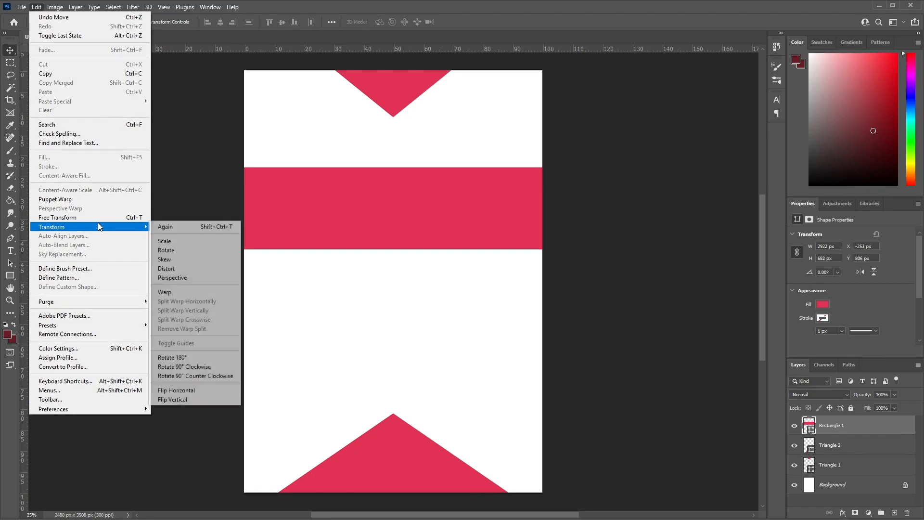
pyautogui.click(202, 278)
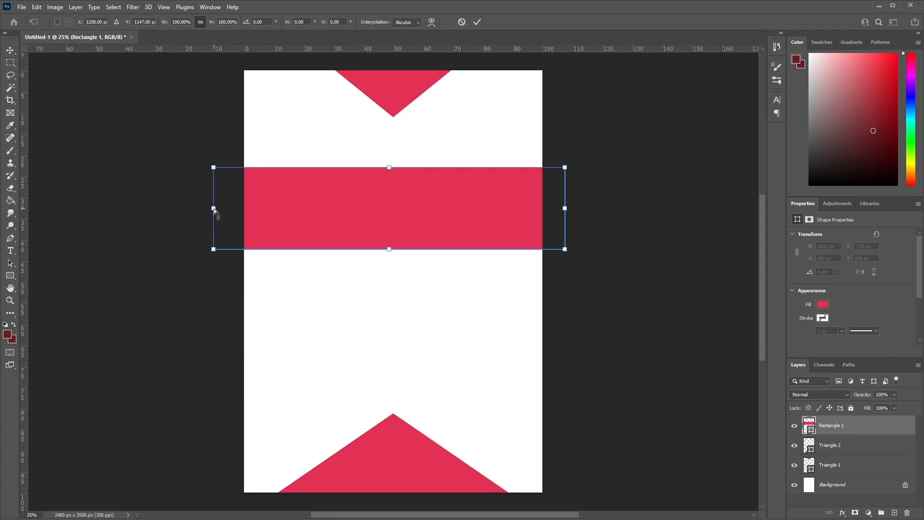
pyautogui.moveTo(214, 209); pyautogui.dragTo(212, 259)
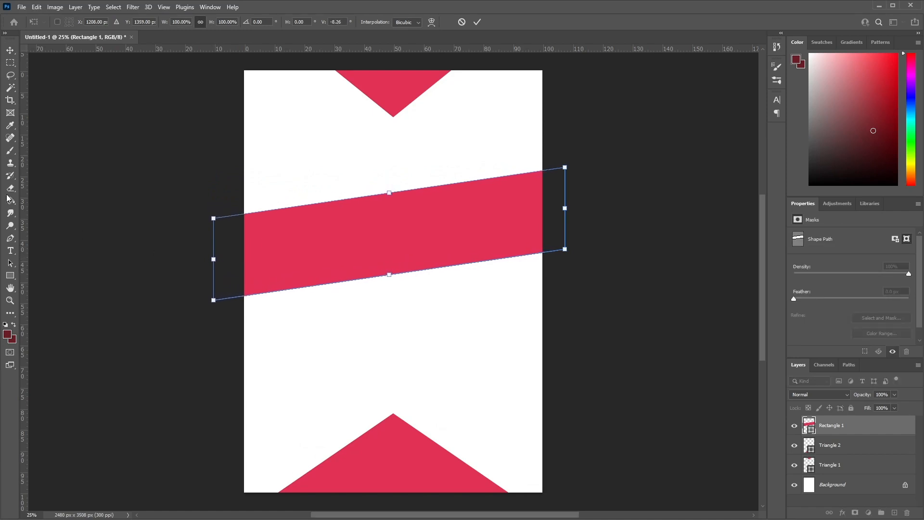
pyautogui.click(10, 50)
pyautogui.moveTo(408, 230); pyautogui.dragTo(413, 213)
# Draw a rectangle about 2006 x 1378 px in the page's lower half, move it slightly up and place its layer just above Background.
pyautogui.scroll(1, 495, 159)
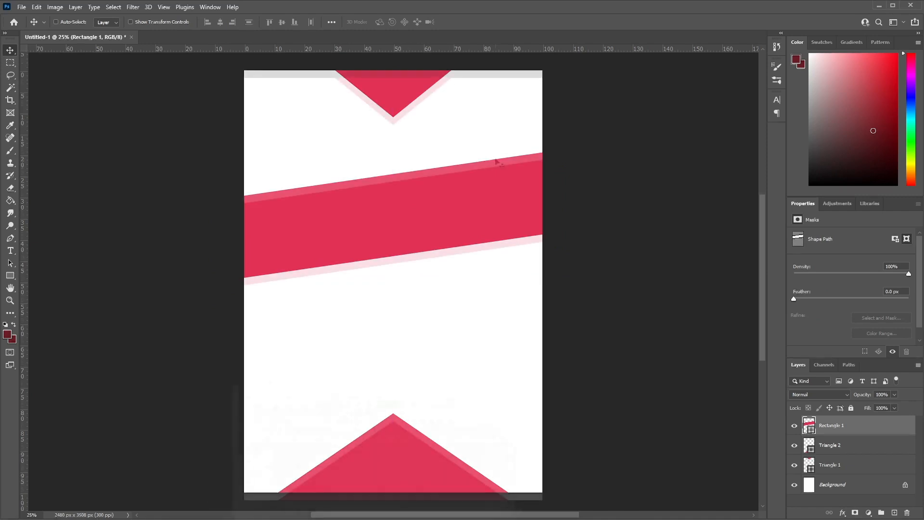
pyautogui.click(10, 275)
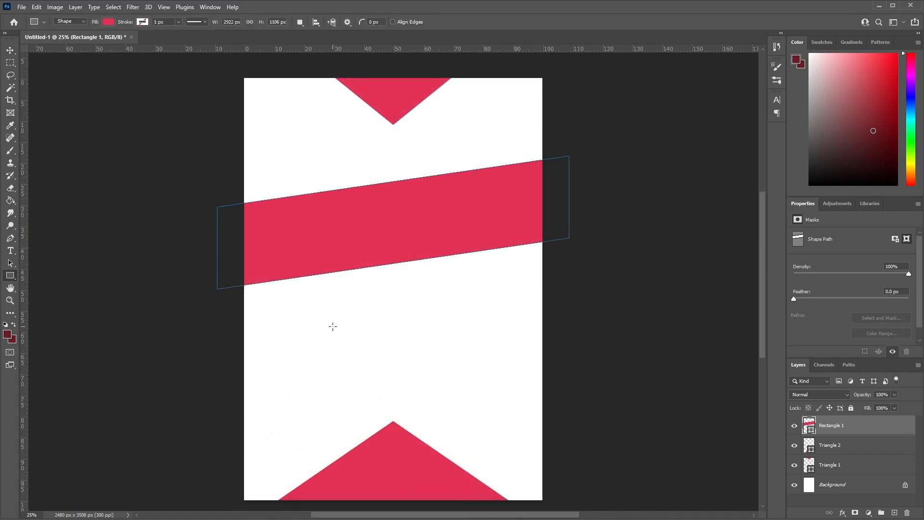
pyautogui.moveTo(277, 294); pyautogui.dragTo(519, 460)
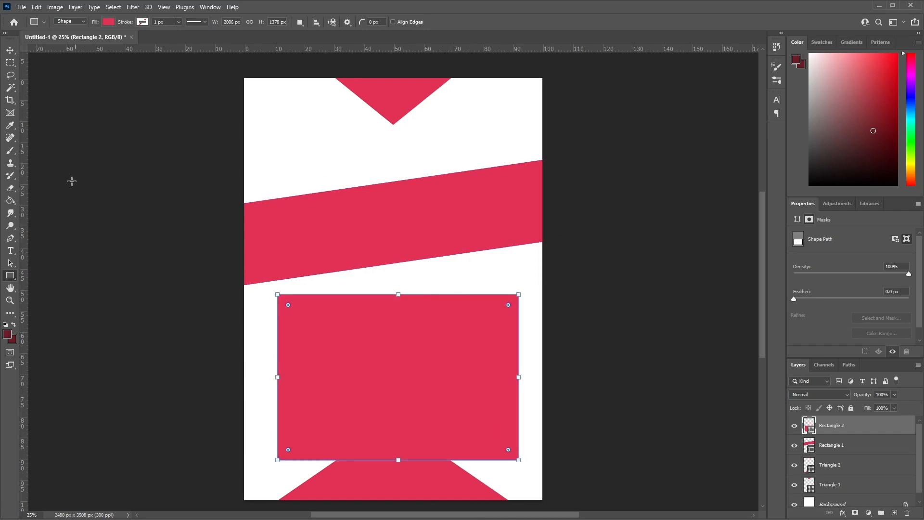
pyautogui.click(10, 51)
pyautogui.moveTo(397, 360); pyautogui.dragTo(472, 371)
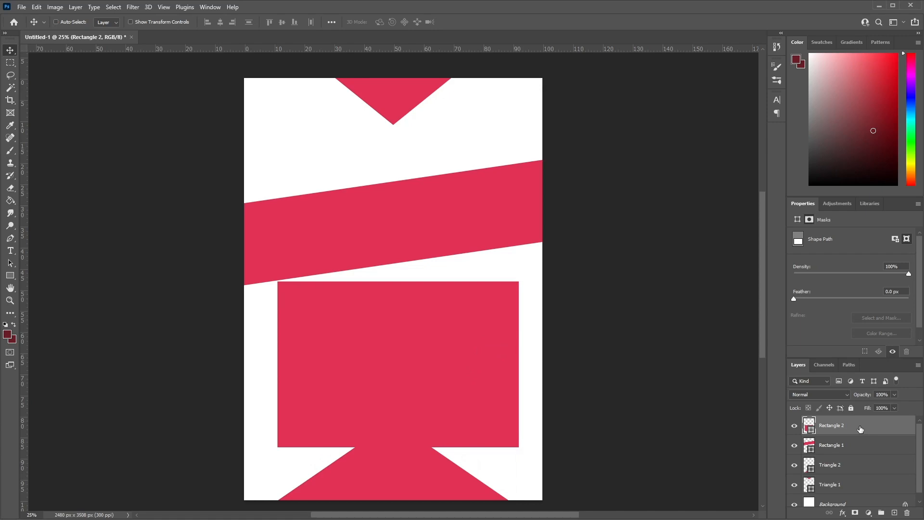
pyautogui.moveTo(860, 428); pyautogui.dragTo(874, 493)
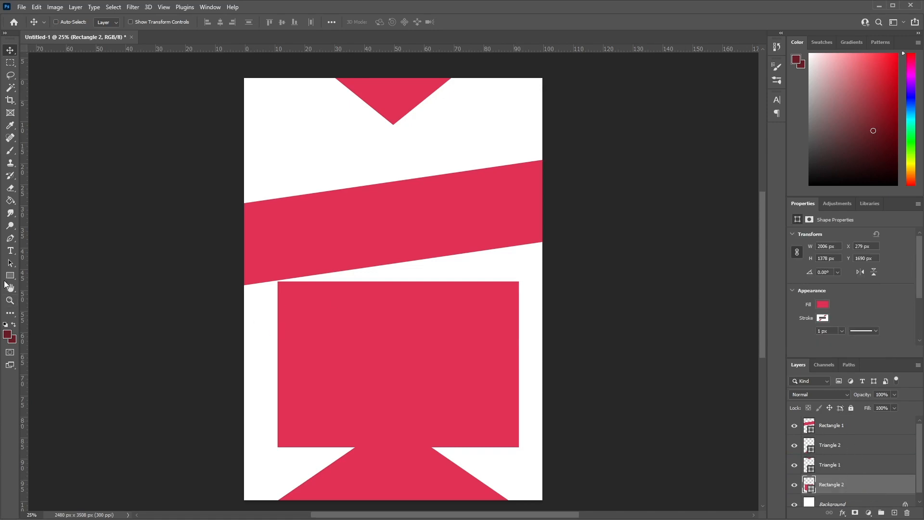
# Set the fill color of the large lower rectangle to white.
pyautogui.moveTo(9, 279); pyautogui.dragTo(33, 294)
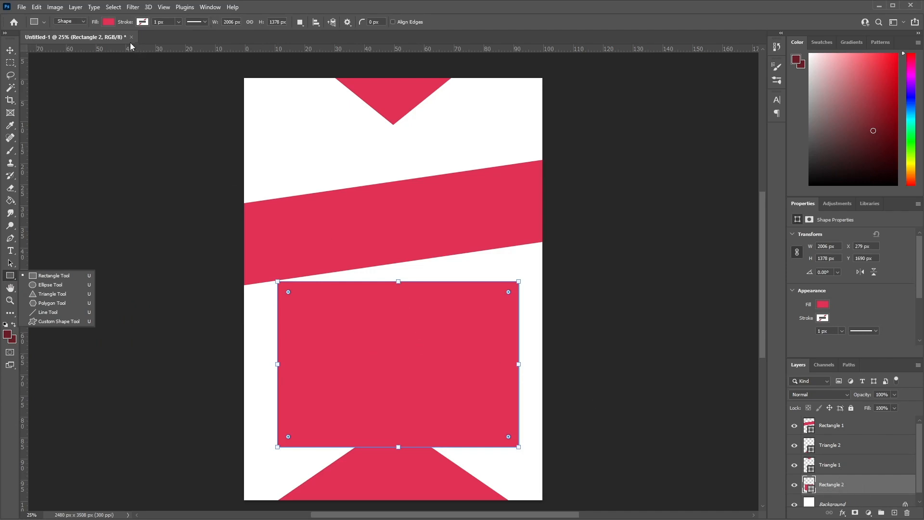
pyautogui.click(108, 21)
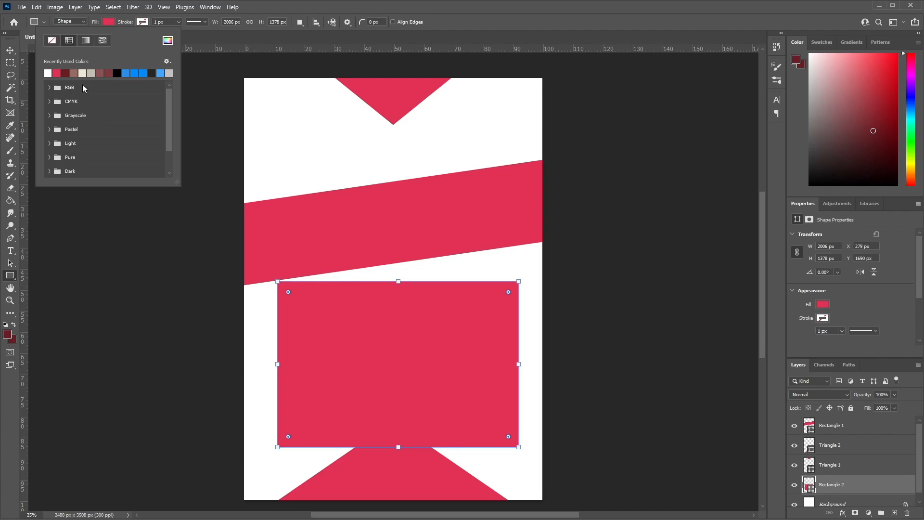
pyautogui.click(171, 42)
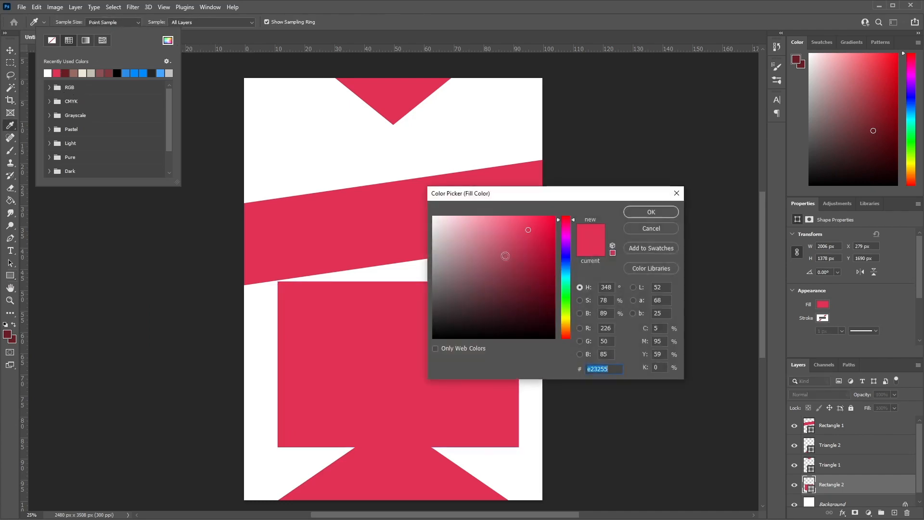
pyautogui.moveTo(445, 241); pyautogui.dragTo(432, 211)
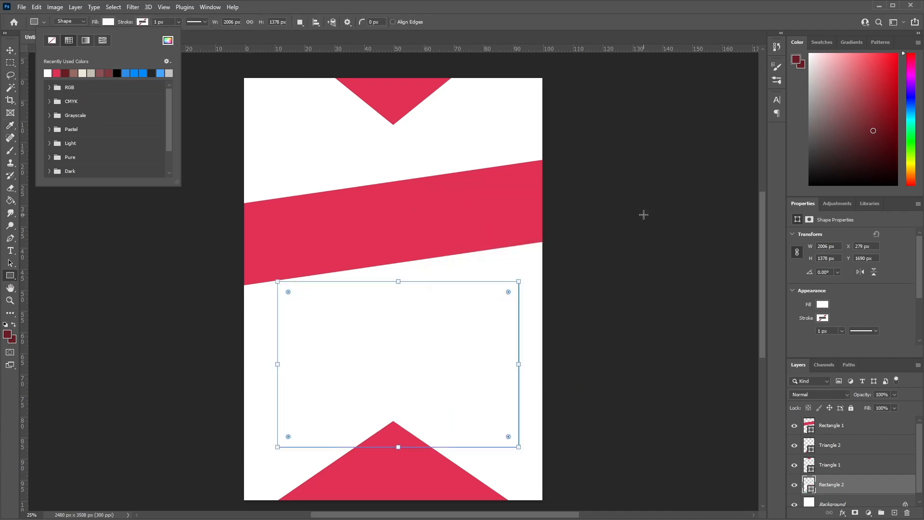
pyautogui.click(644, 214)
pyautogui.click(528, 16)
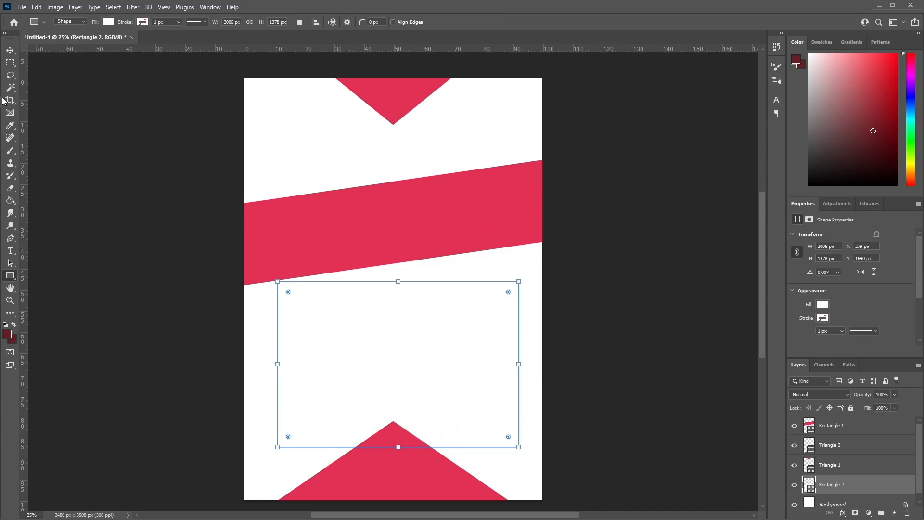
# Hide the Background layer.
pyautogui.click(10, 50)
pyautogui.click(840, 501)
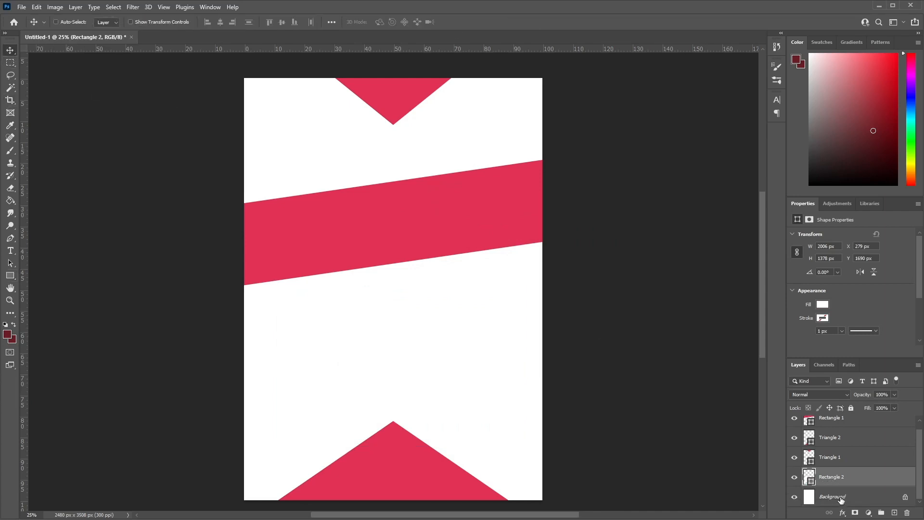
pyautogui.click(794, 496)
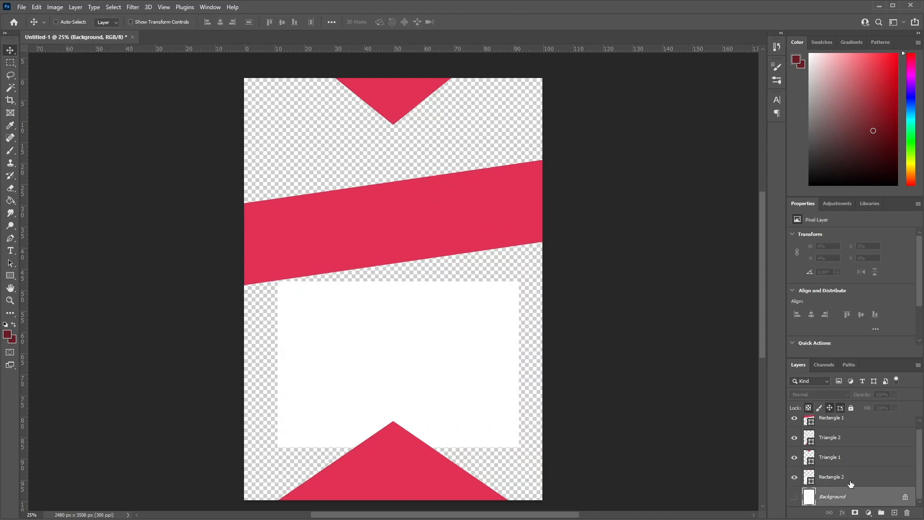
# Move the white rectangle to the page's lower-left corner and rotate it about 36.5° so its upper edge slopes down toward the bottom triangle.
pyautogui.click(855, 481)
pyautogui.moveTo(394, 338); pyautogui.dragTo(385, 340)
pyautogui.moveTo(457, 340); pyautogui.dragTo(394, 404)
pyautogui.hotkey('ctrl', 't')
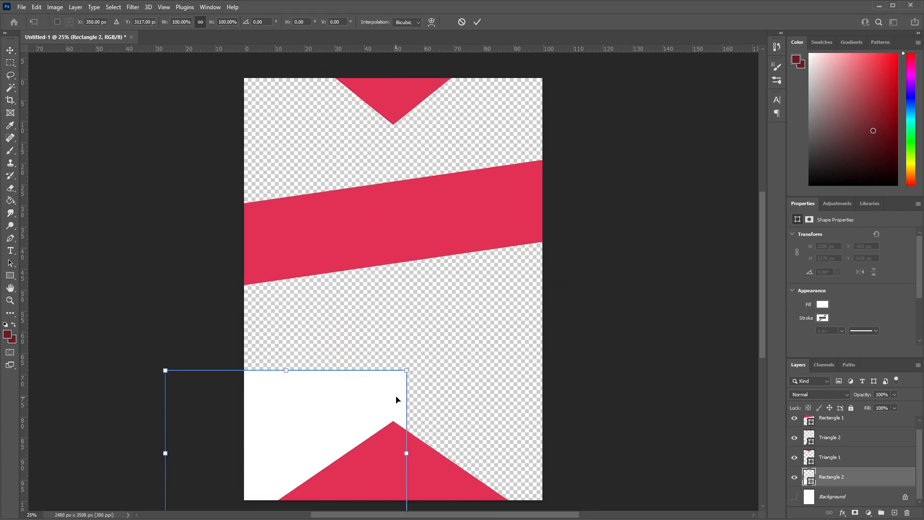
pyautogui.moveTo(418, 352); pyautogui.dragTo(455, 451)
pyautogui.moveTo(299, 411); pyautogui.dragTo(284, 435)
pyautogui.moveTo(362, 429); pyautogui.dragTo(372, 429)
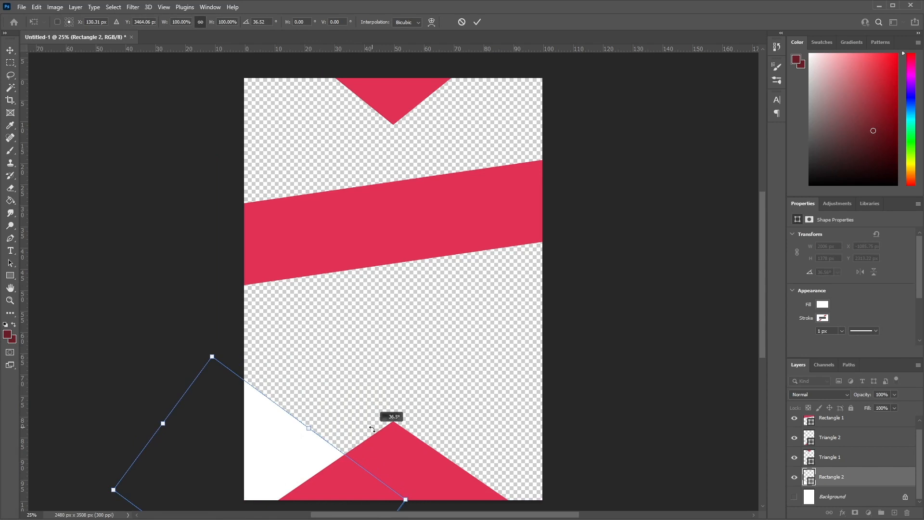
pyautogui.click(10, 51)
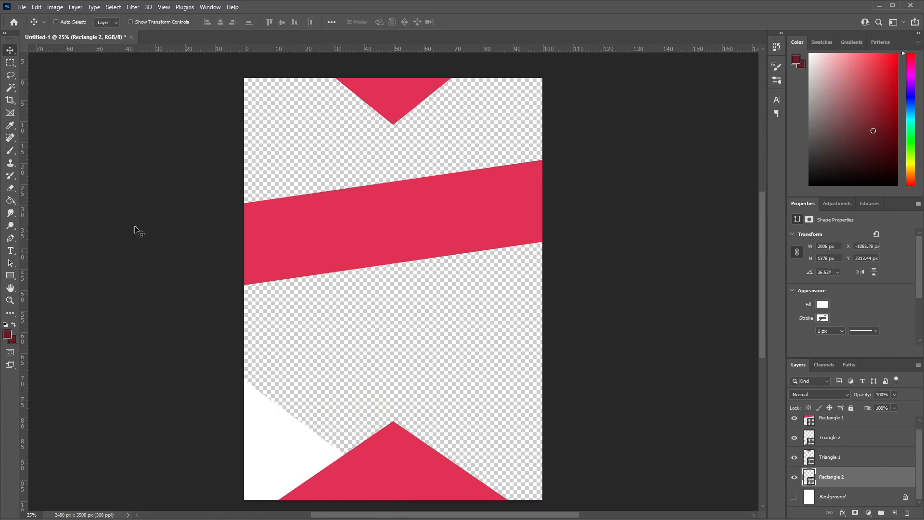
pyautogui.moveTo(280, 443)
pyautogui.mouseDown()
pyautogui.moveTo(301, 452)
pyautogui.moveTo(288, 466)
pyautogui.moveTo(285, 446)
pyautogui.mouseUp()
# Draw another rectangle about 2726 x 1730 px over the page's lower half, overhanging the right edge.
pyautogui.click(9, 276)
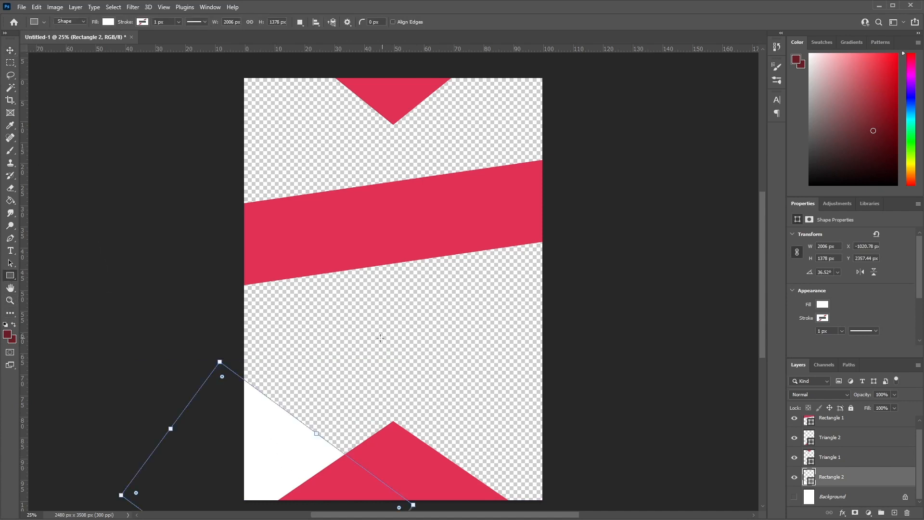
pyautogui.moveTo(264, 262)
pyautogui.mouseDown()
pyautogui.moveTo(544, 412)
pyautogui.moveTo(579, 466)
pyautogui.moveTo(592, 469)
pyautogui.mouseUp()
pyautogui.click(10, 50)
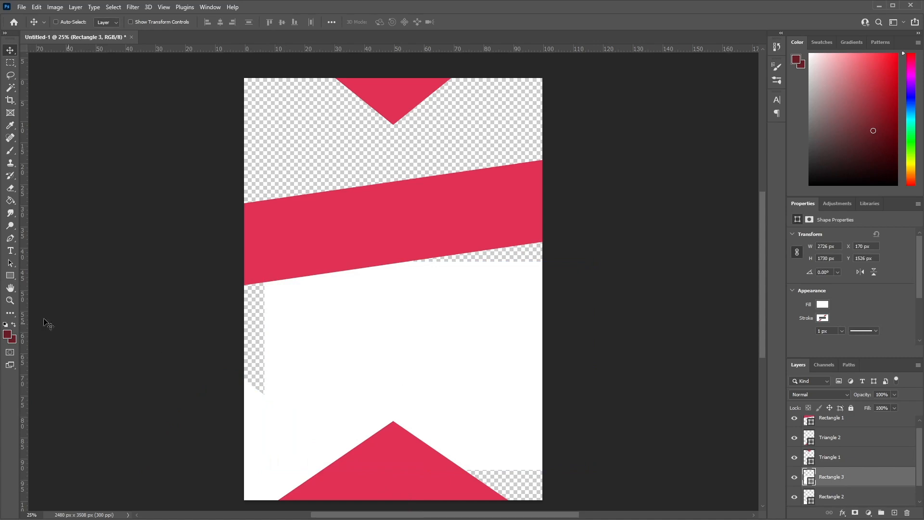
# Set the fill color of the newest large rectangle to near-black 0e0e0e.
pyautogui.click(9, 276)
pyautogui.click(109, 23)
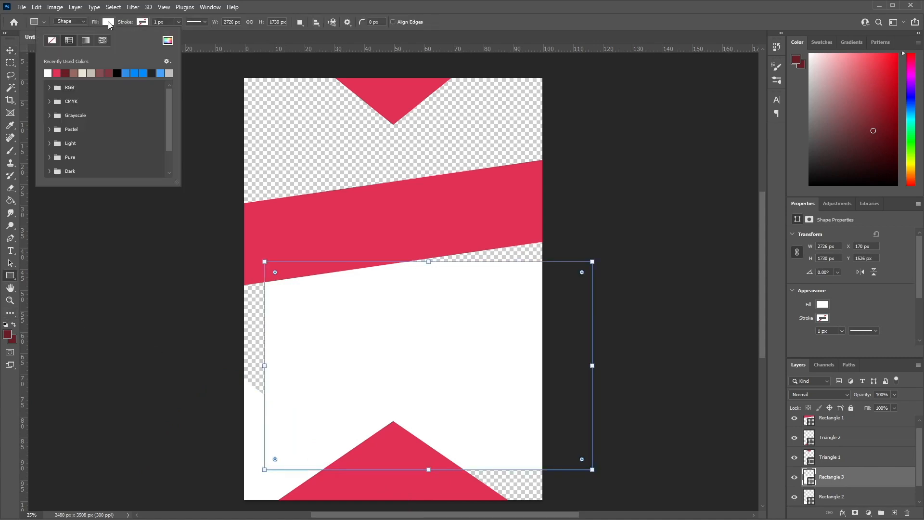
pyautogui.click(167, 40)
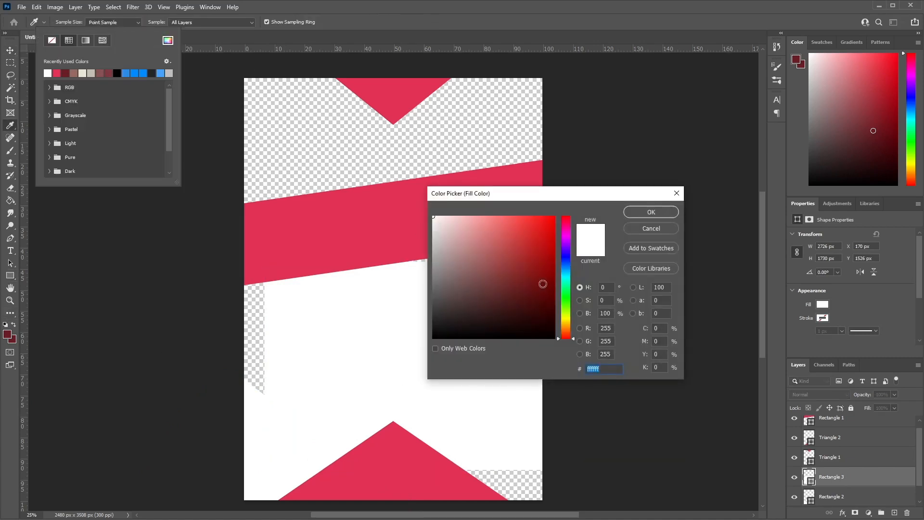
pyautogui.moveTo(542, 283); pyautogui.dragTo(428, 329)
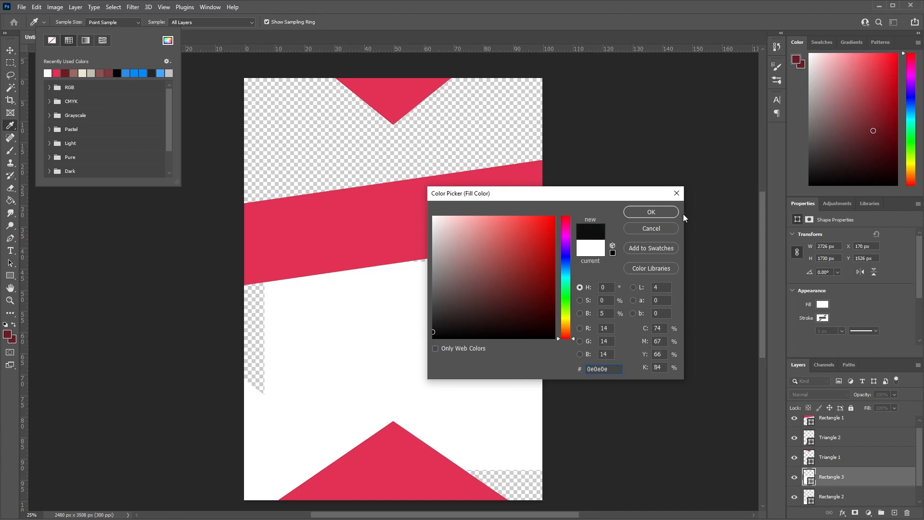
pyautogui.click(653, 215)
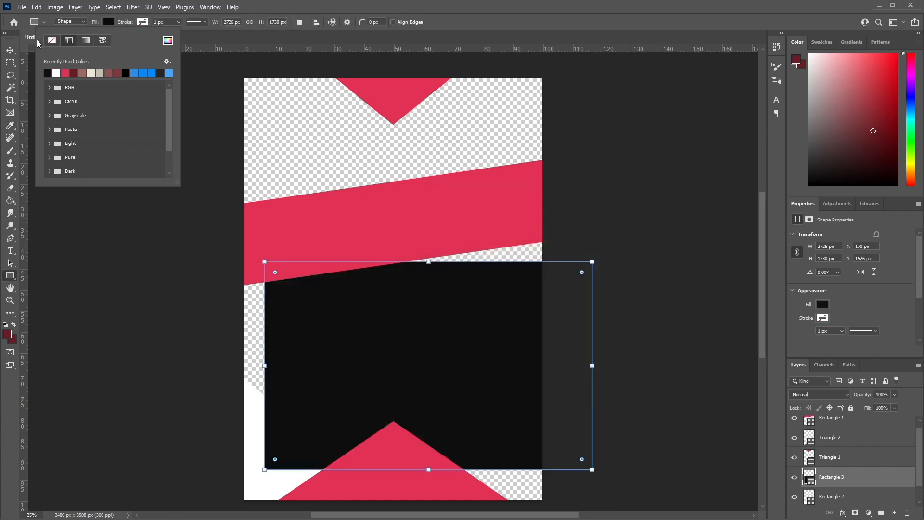
# Move the black rectangle down to the page's bottom and place its layer beneath the white rectangle's layer.
pyautogui.click(10, 49)
pyautogui.click(10, 49)
pyautogui.moveTo(320, 259); pyautogui.dragTo(457, 419)
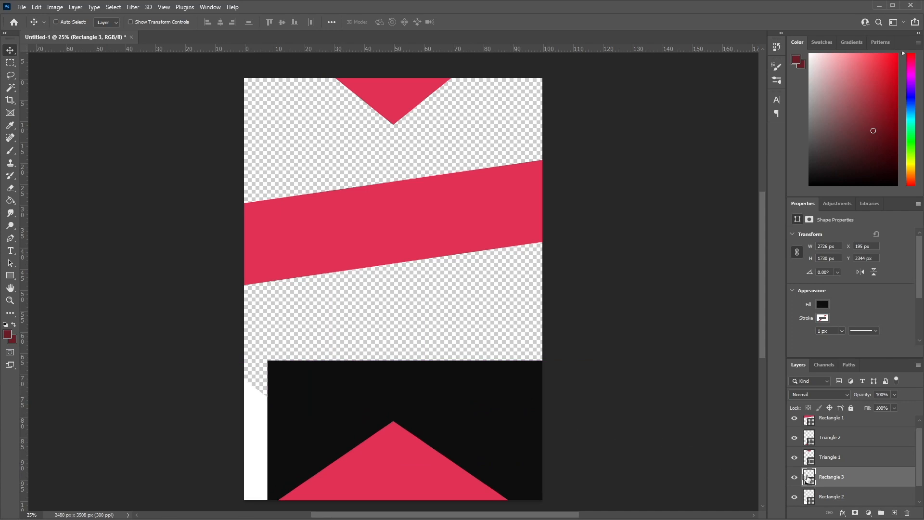
pyautogui.moveTo(828, 478)
pyautogui.mouseDown()
pyautogui.moveTo(835, 500)
pyautogui.moveTo(835, 486)
pyautogui.mouseUp()
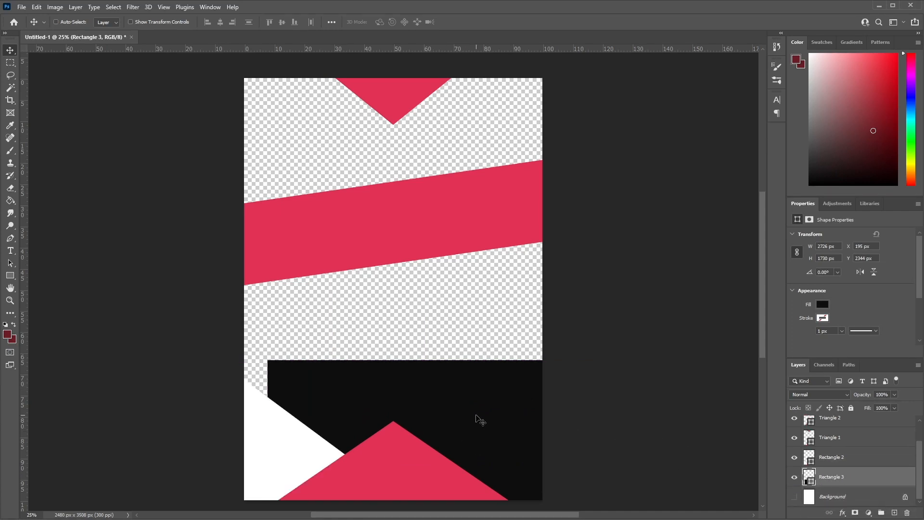
# Rotate the black rectangle about 20.9° counter-clockwise and position it so its upper edge rises from the white corner to the page's right edge.
pyautogui.hotkey('ctrl', 't')
pyautogui.moveTo(615, 361); pyautogui.dragTo(574, 310)
pyautogui.moveTo(513, 389); pyautogui.dragTo(530, 375)
pyautogui.moveTo(609, 346); pyautogui.dragTo(607, 340)
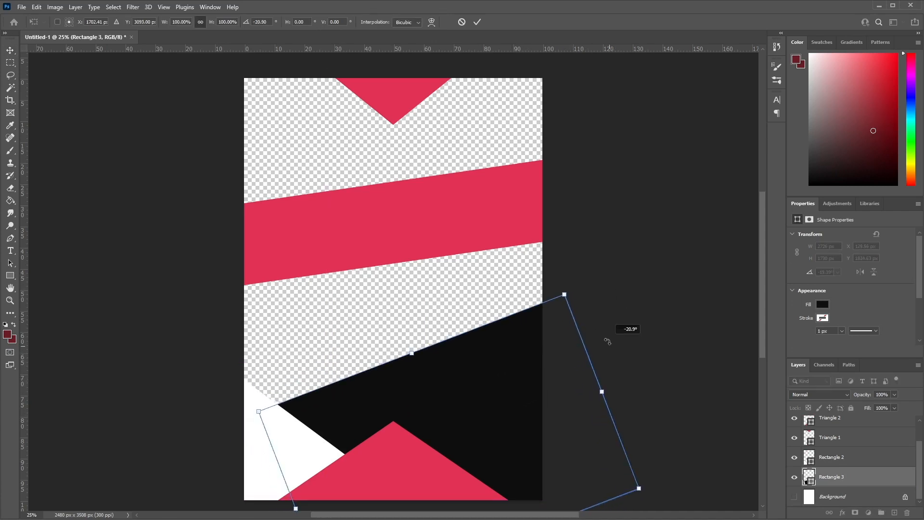
pyautogui.moveTo(525, 384); pyautogui.dragTo(529, 393)
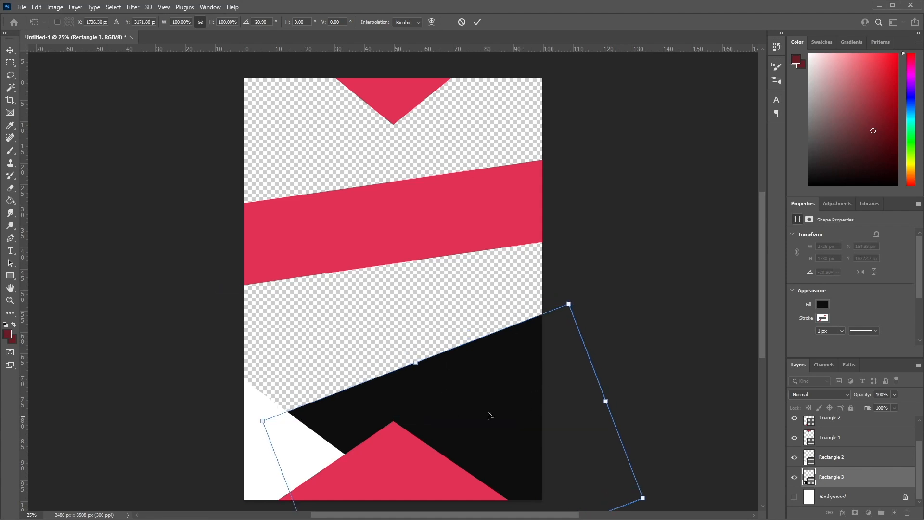
pyautogui.press('Return')
pyautogui.moveTo(540, 388); pyautogui.dragTo(524, 382)
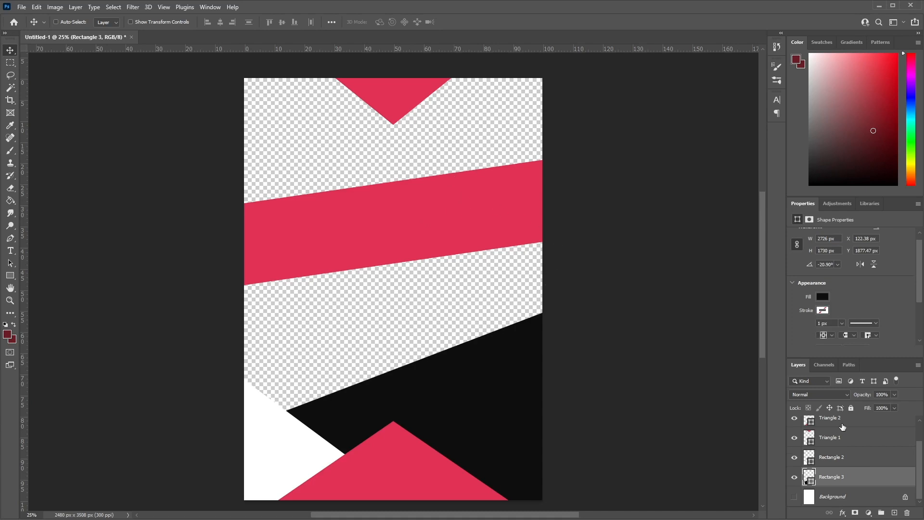
# Group all five rectangle and triangle layers and name the group Shape Elements.
pyautogui.scroll(2, 849, 484)
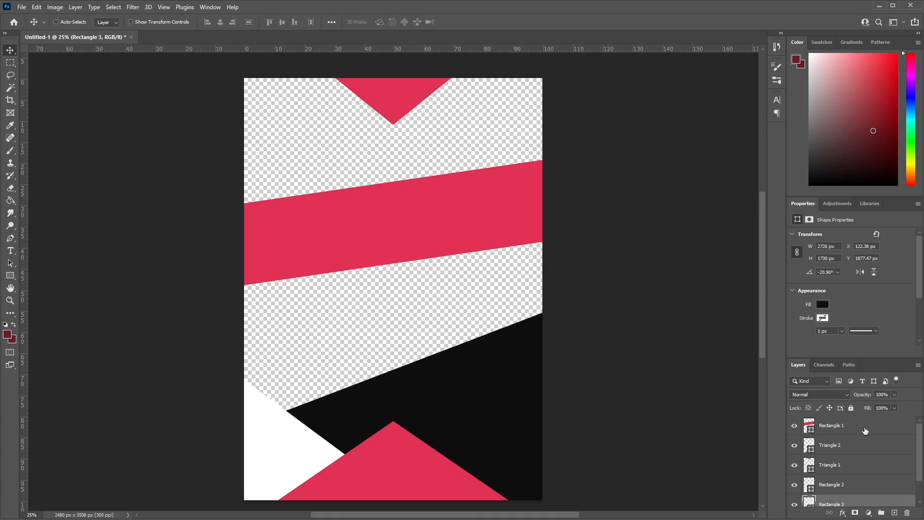
pyautogui.keyDown('shift'); pyautogui.click(864, 429); pyautogui.keyUp('shift')
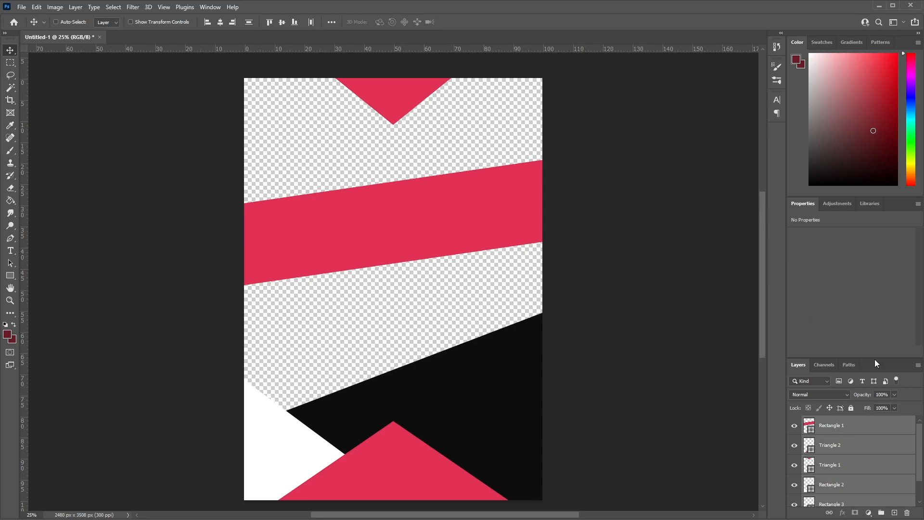
pyautogui.moveTo(875, 358); pyautogui.dragTo(874, 267)
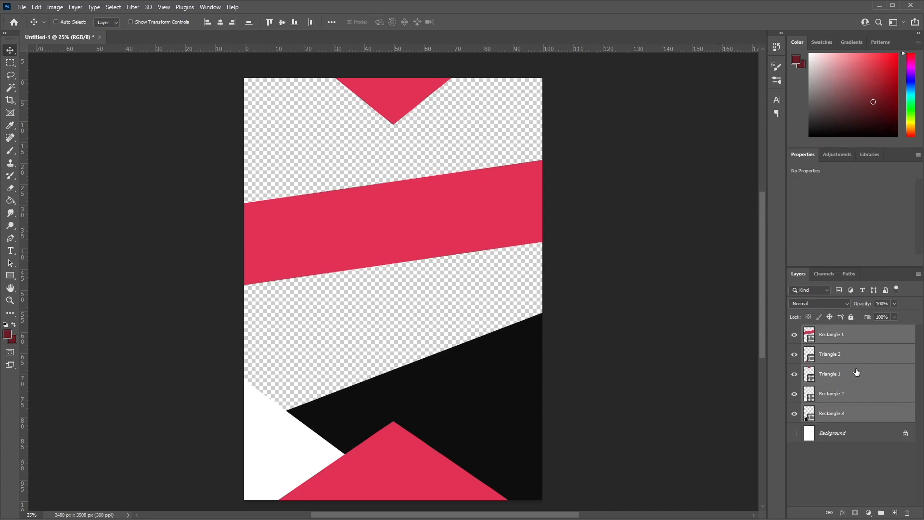
pyautogui.hotkey('ctrl', 'g')
pyautogui.doubleClick(831, 332)
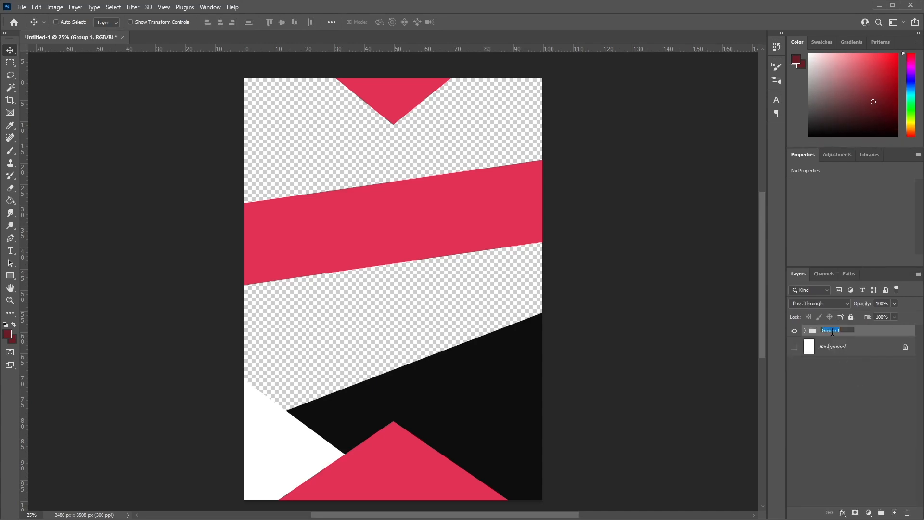
pyautogui.write('Shape Elements')
pyautogui.press('Return')
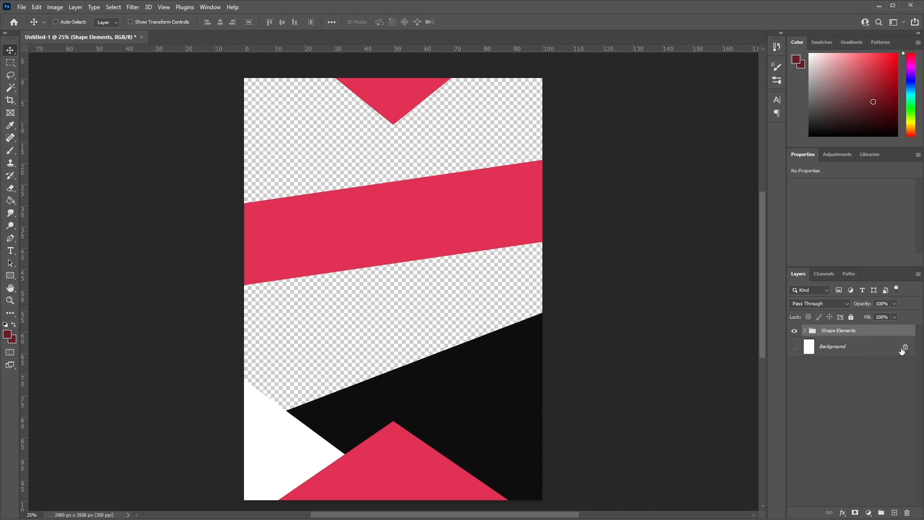
# Set up the Horizontal Type tool with white ffffff text in the Pacer font.
pyautogui.click(10, 250)
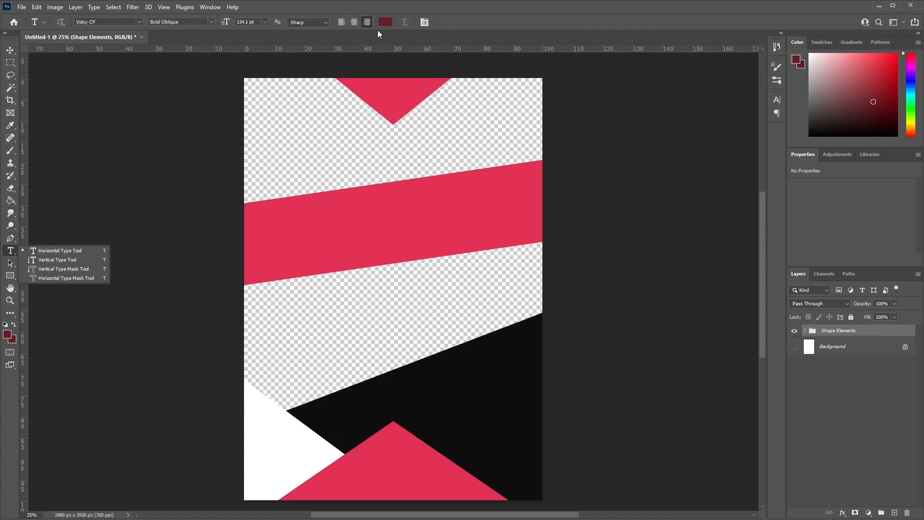
pyautogui.click(385, 22)
pyautogui.write('ffffff')
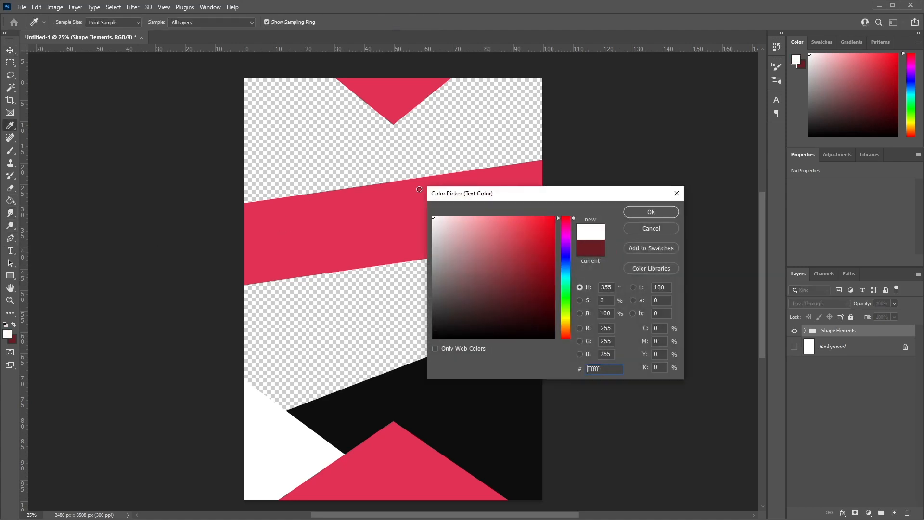
pyautogui.click(660, 213)
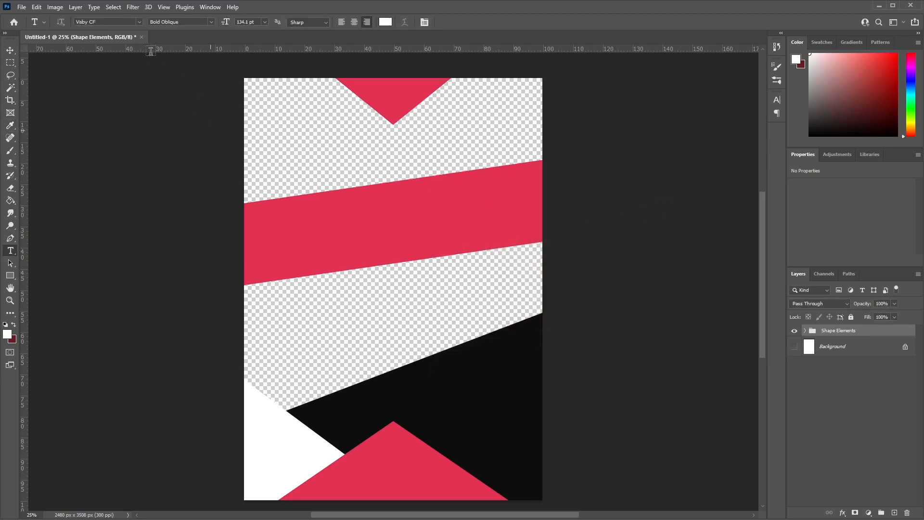
pyautogui.click(131, 20)
pyautogui.click(139, 23)
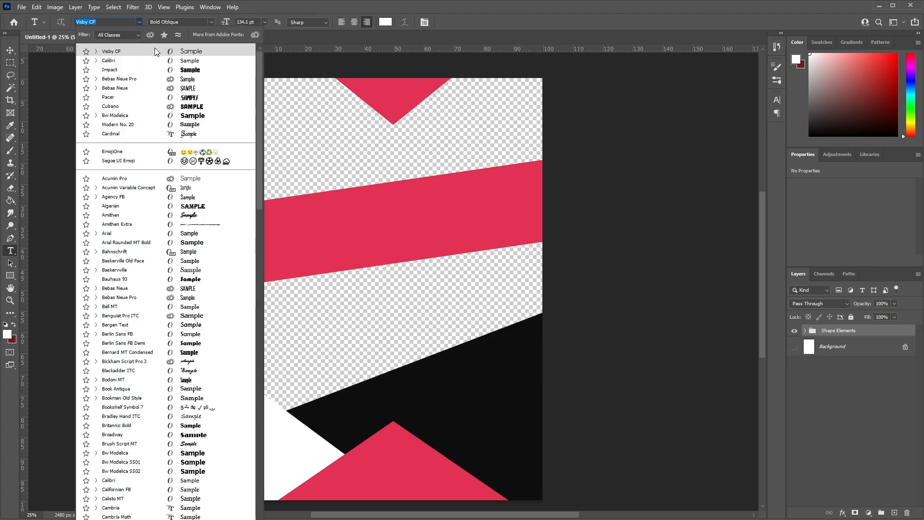
pyautogui.click(197, 99)
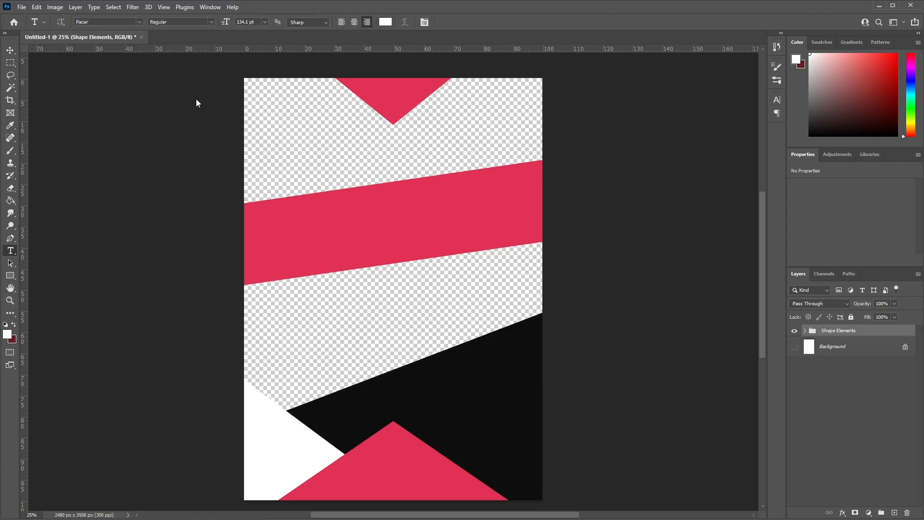
# Add a text layer reading FITNESS FLYER and position it across the red band.
pyautogui.click(285, 231)
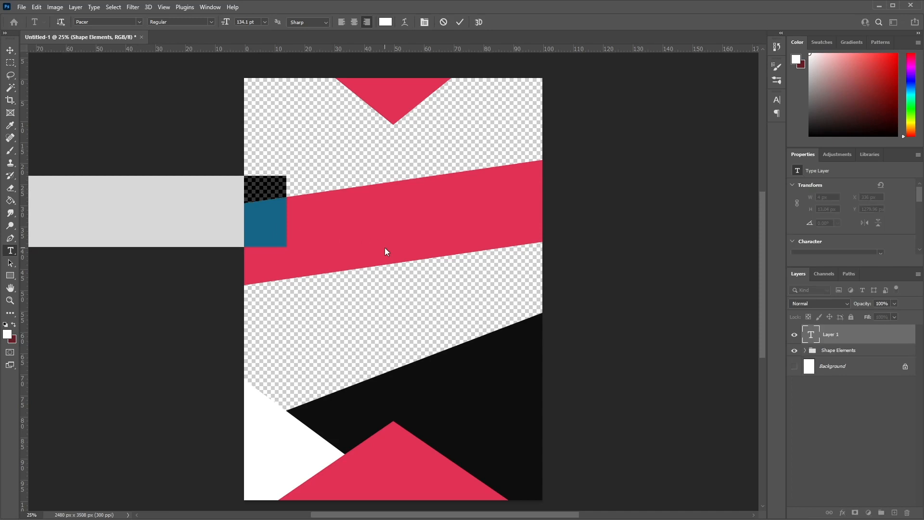
pyautogui.click(11, 50)
pyautogui.moveTo(257, 231); pyautogui.dragTo(560, 218)
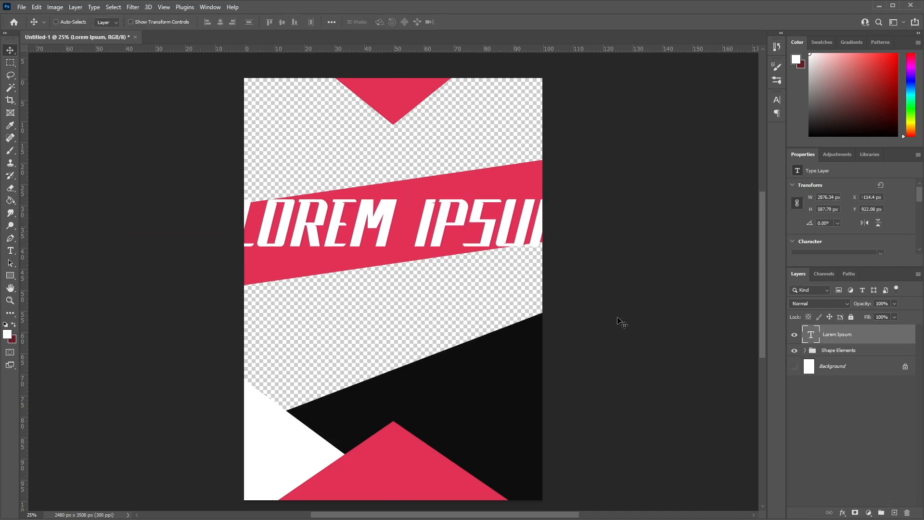
pyautogui.doubleClick(811, 336)
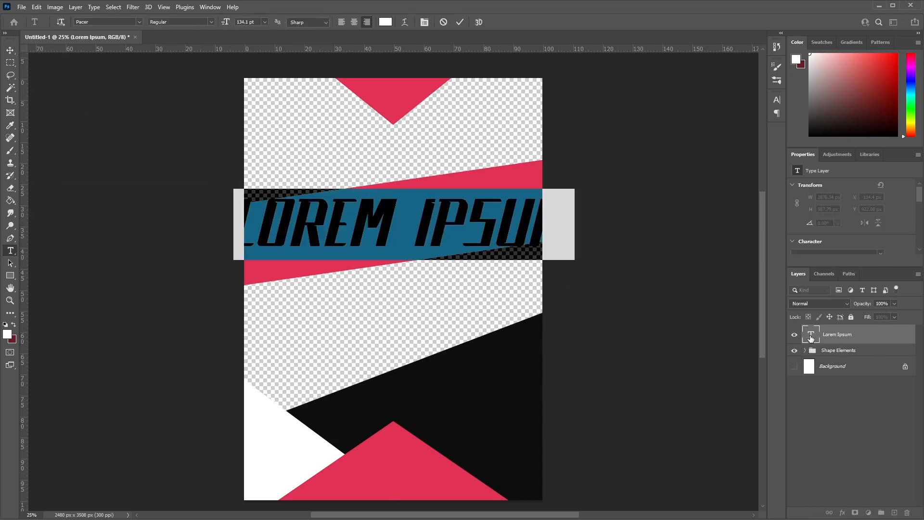
pyautogui.write('FL')
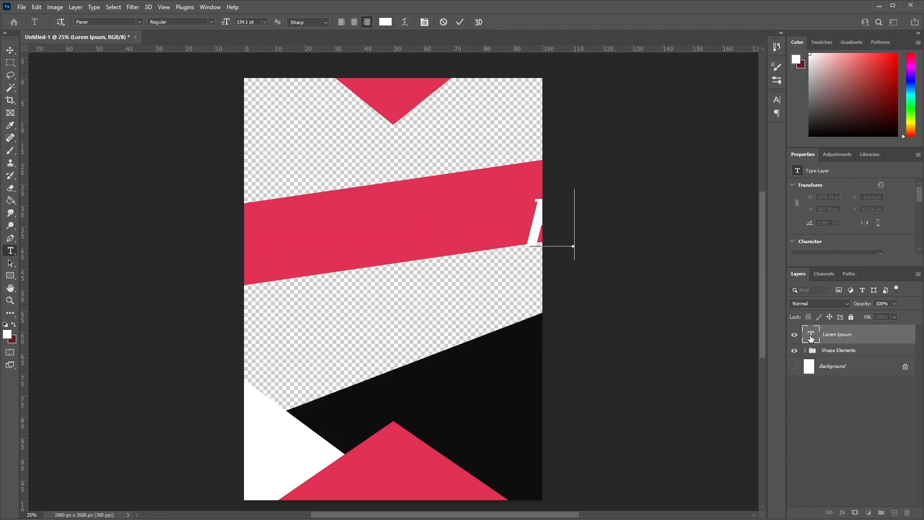
pyautogui.write('TNESS FLYER')
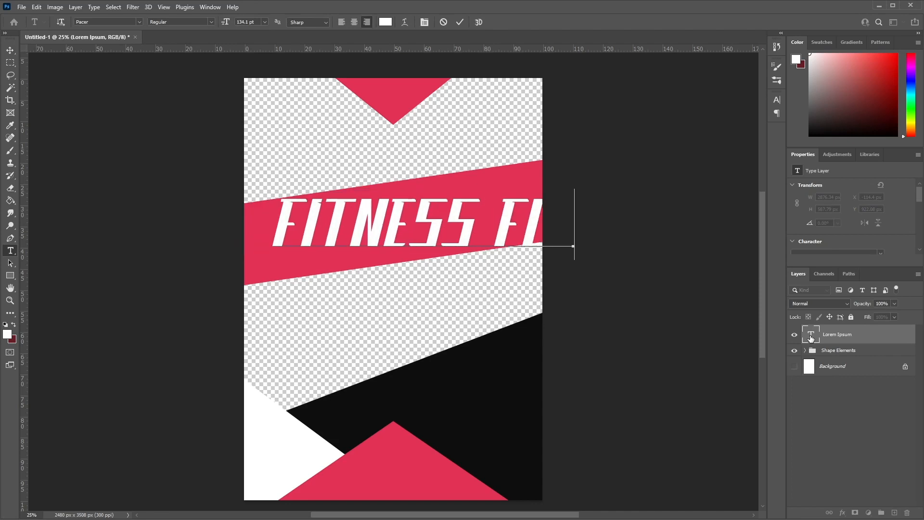
pyautogui.click(10, 50)
pyautogui.moveTo(368, 203); pyautogui.dragTo(369, 203)
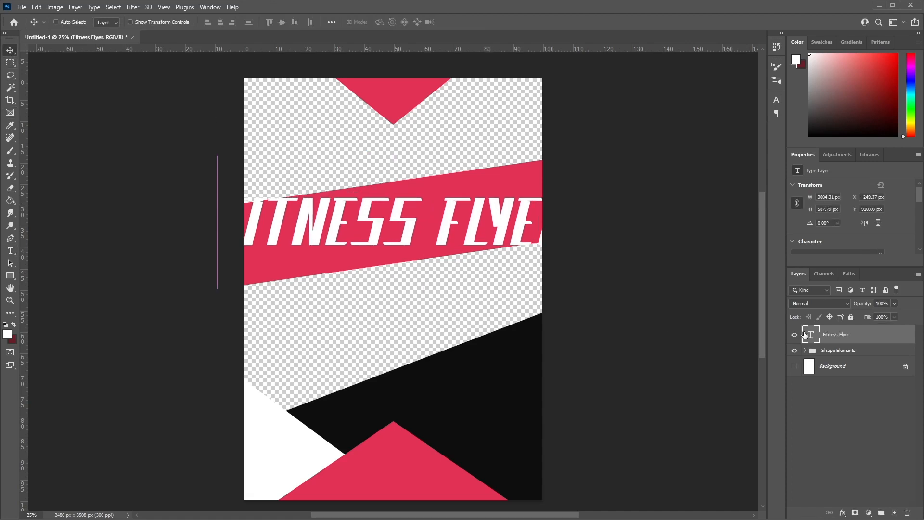
# Rotate the FITNESS FLYER title about 8.1° counter-clockwise to follow the red band and scale it to about 75.5% to fit inside.
pyautogui.hotkey('ctrl', 't')
pyautogui.hotkey('ctrl', 't')
pyautogui.moveTo(589, 269); pyautogui.dragTo(596, 240)
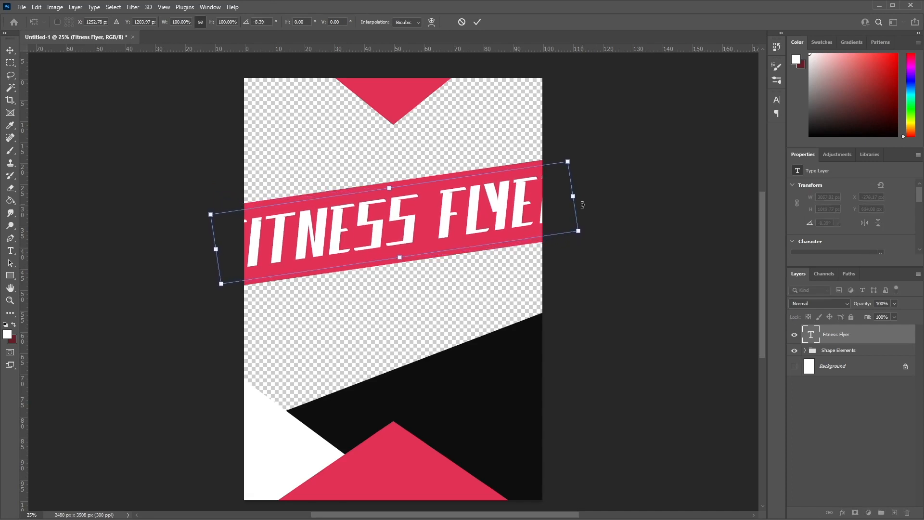
pyautogui.moveTo(577, 198); pyautogui.dragTo(534, 219)
pyautogui.moveTo(216, 249); pyautogui.dragTo(260, 243)
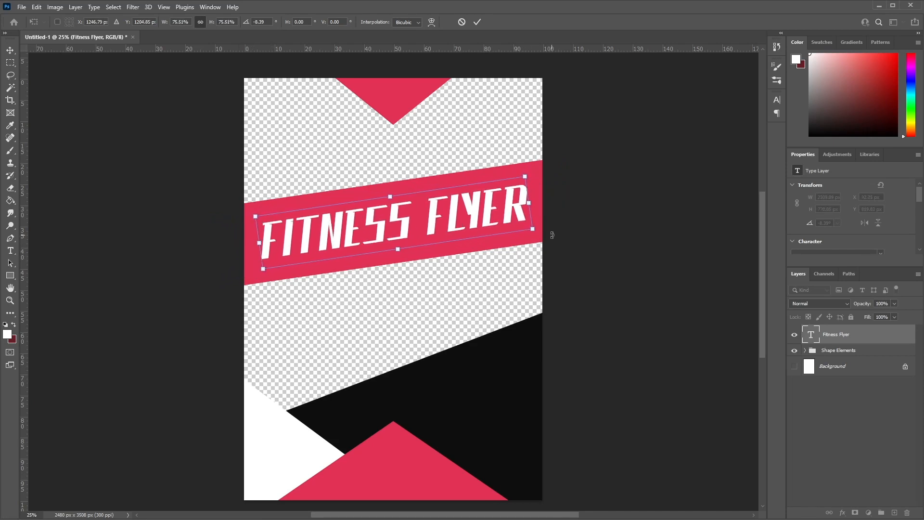
pyautogui.moveTo(550, 232); pyautogui.dragTo(553, 232)
pyautogui.click(10, 50)
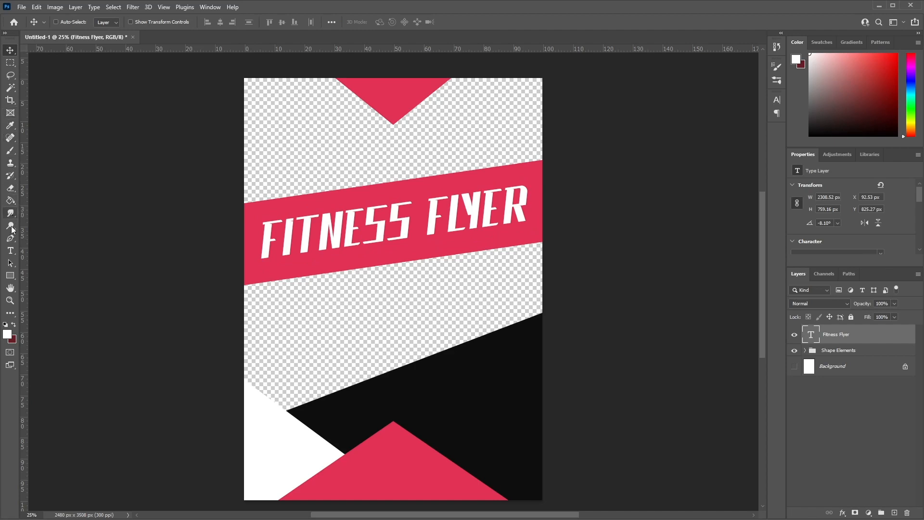
# Add a second text layer reading CALL near the page's lower-right corner.
pyautogui.click(11, 250)
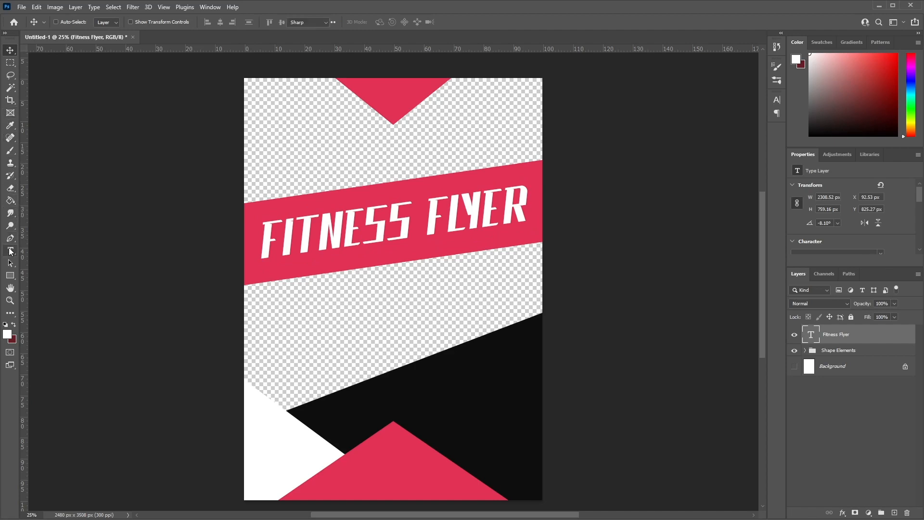
pyautogui.click(368, 456)
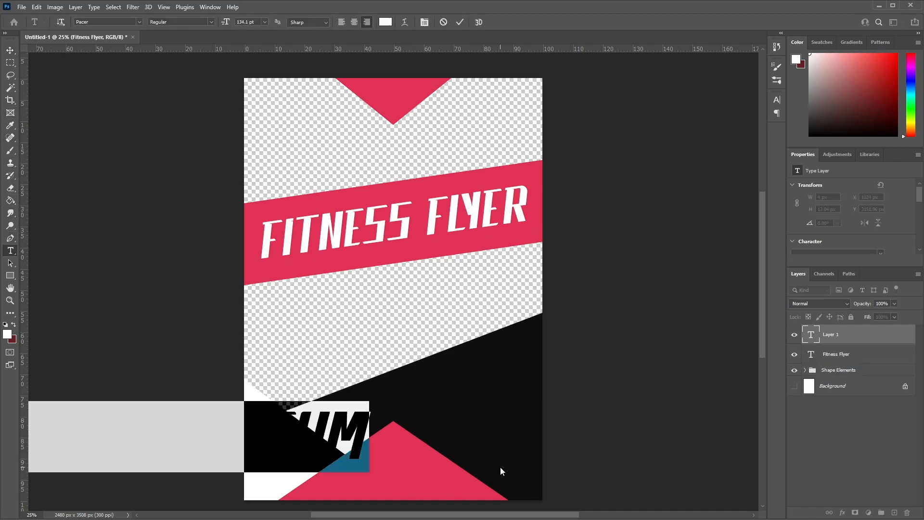
pyautogui.click(10, 50)
pyautogui.moveTo(339, 422); pyautogui.dragTo(512, 432)
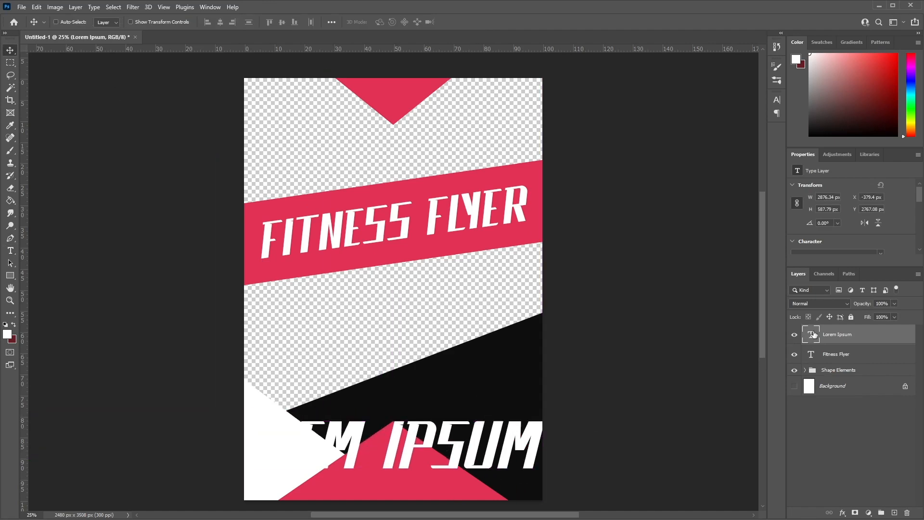
pyautogui.doubleClick(811, 334)
pyautogui.write('CALL')
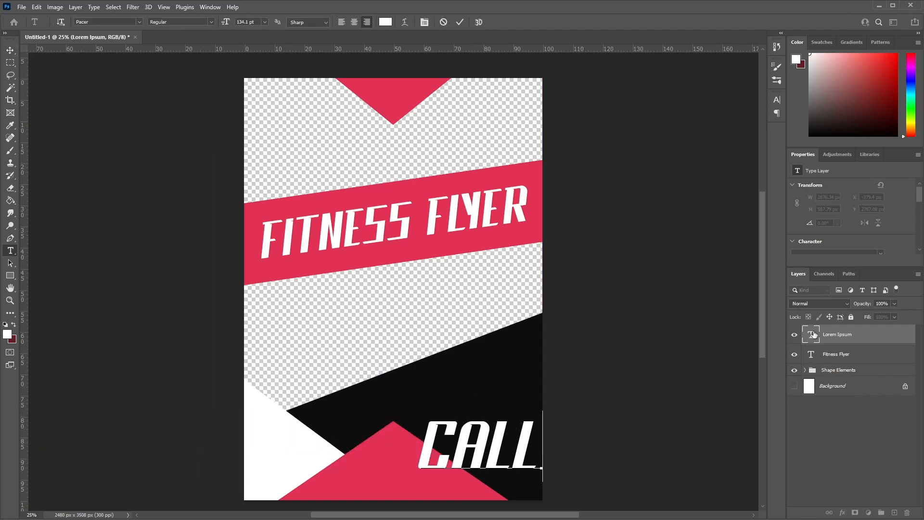
pyautogui.click(11, 50)
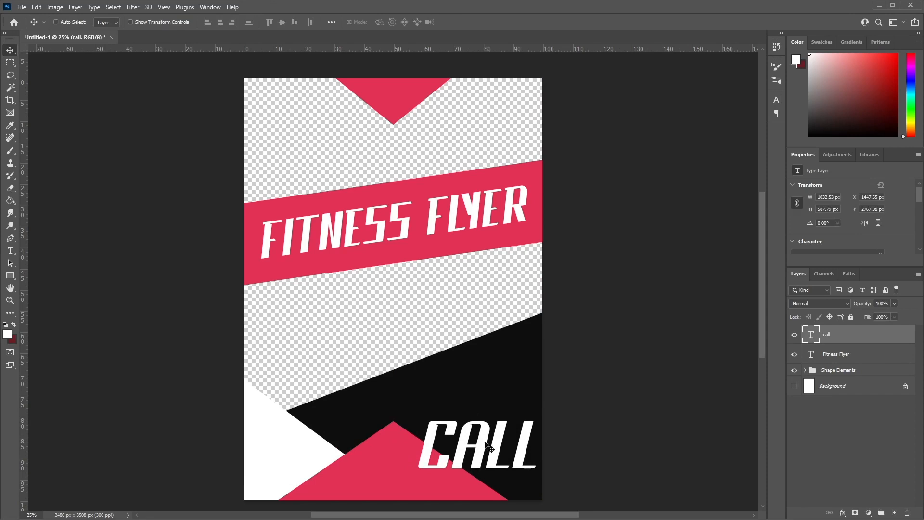
# Center the CALL text on the lower red triangle and scale it down to about 35.71% to fit inside.
pyautogui.moveTo(488, 444); pyautogui.dragTo(396, 450)
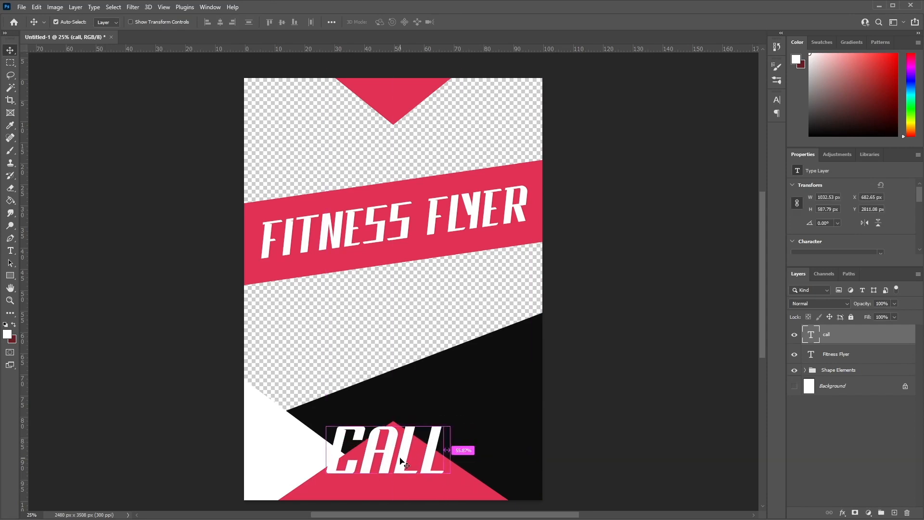
pyautogui.hotkey('ctrl', 't')
pyautogui.moveTo(389, 485); pyautogui.dragTo(393, 463)
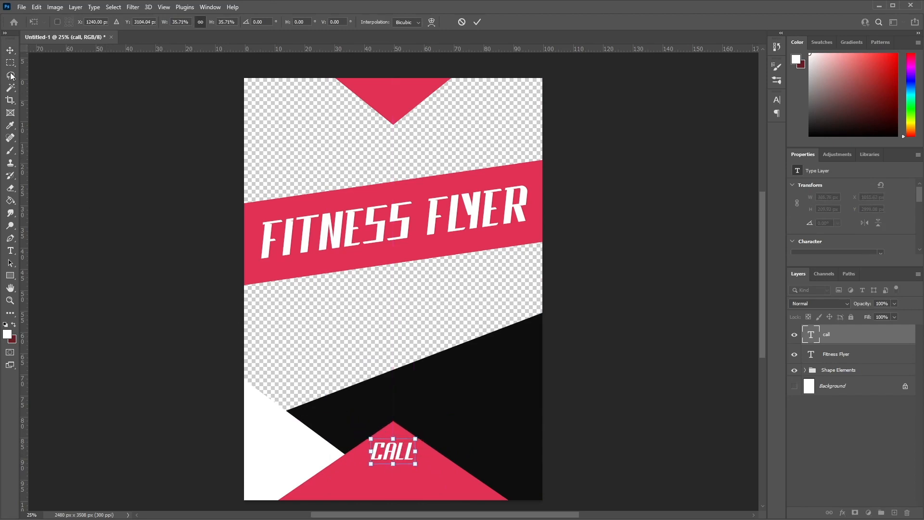
pyautogui.click(9, 50)
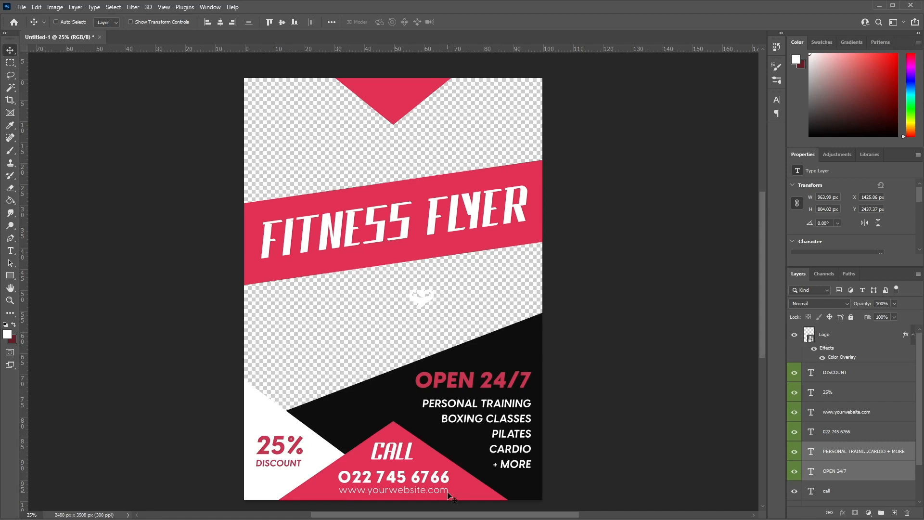
# Check the font, style and size of the services list text that starts with PERSONAL TRAINING.
pyautogui.click(816, 454)
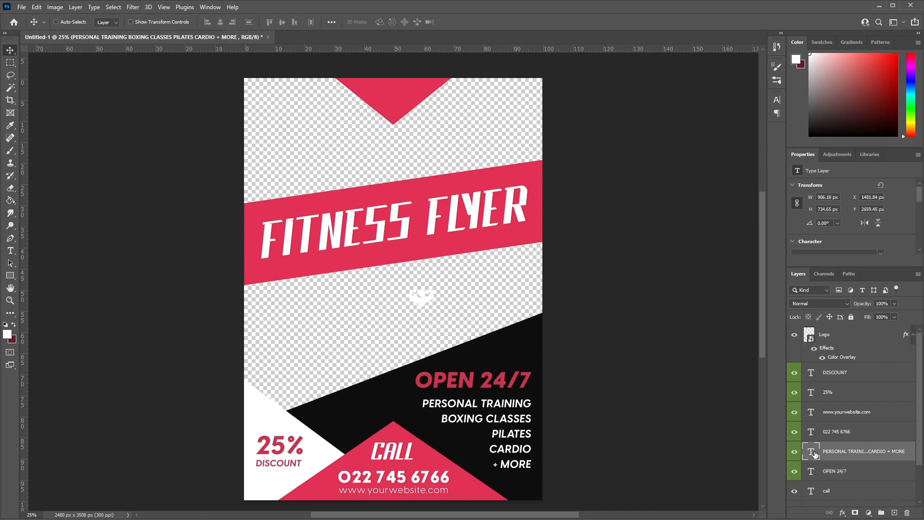
pyautogui.doubleClick(813, 453)
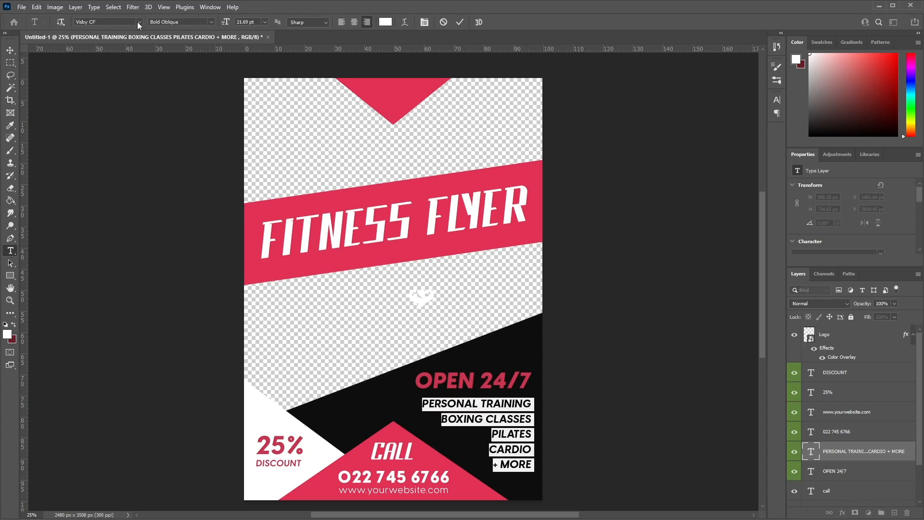
pyautogui.click(11, 50)
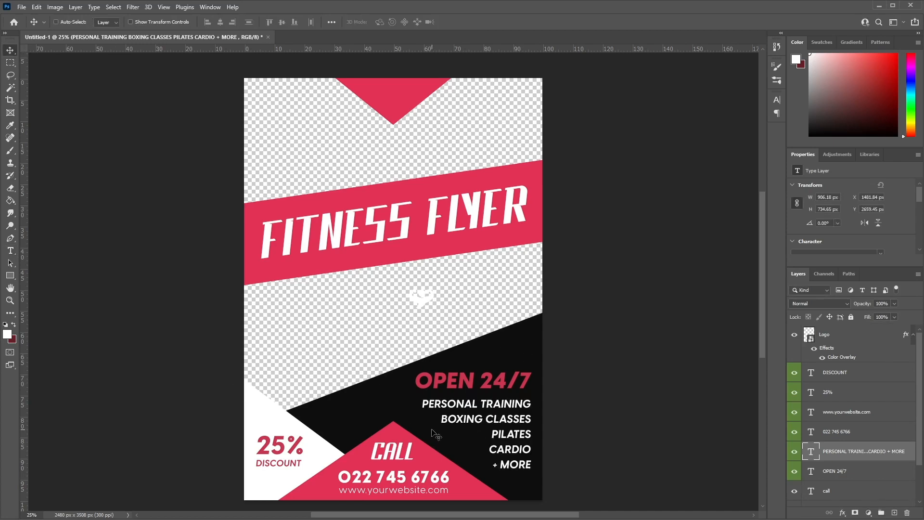
# Move the white Logo layer up onto the red triangle at the page's upper edge.
pyautogui.click(837, 340)
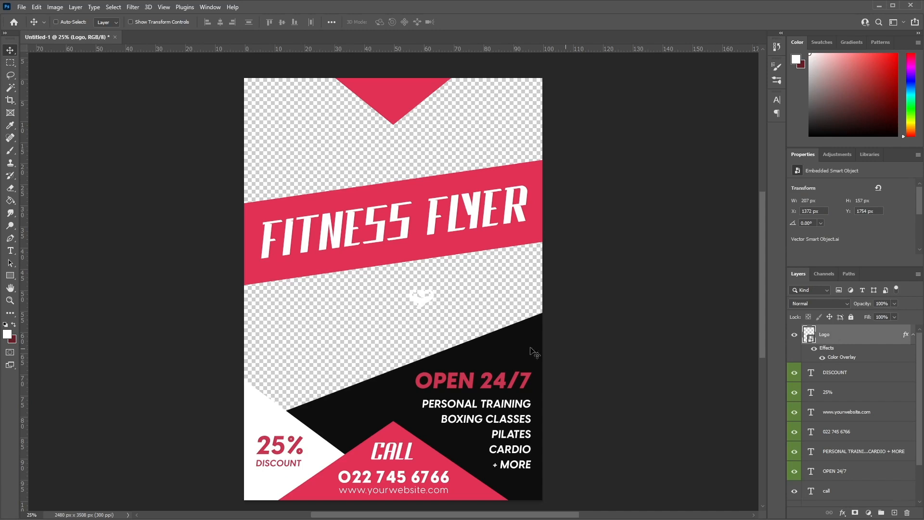
pyautogui.moveTo(443, 301); pyautogui.dragTo(414, 103)
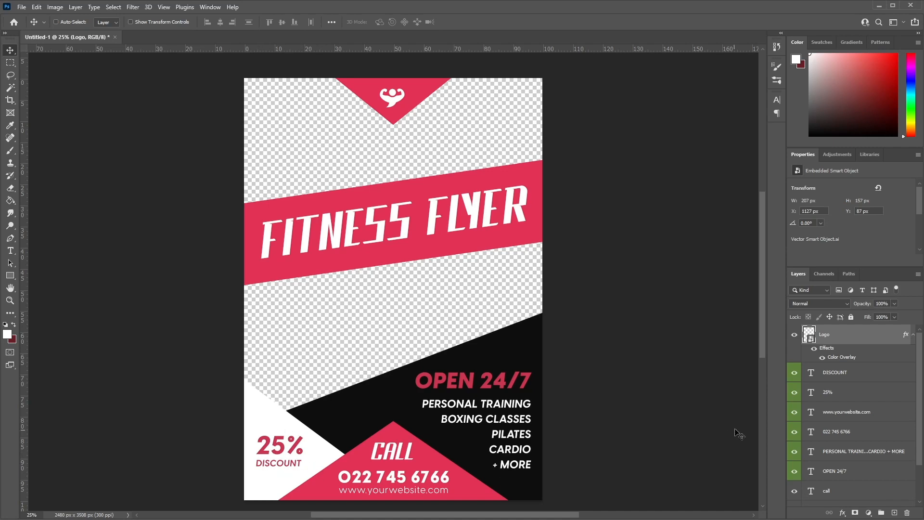
# Check the font settings and text color of the 25% layer.
pyautogui.click(812, 396)
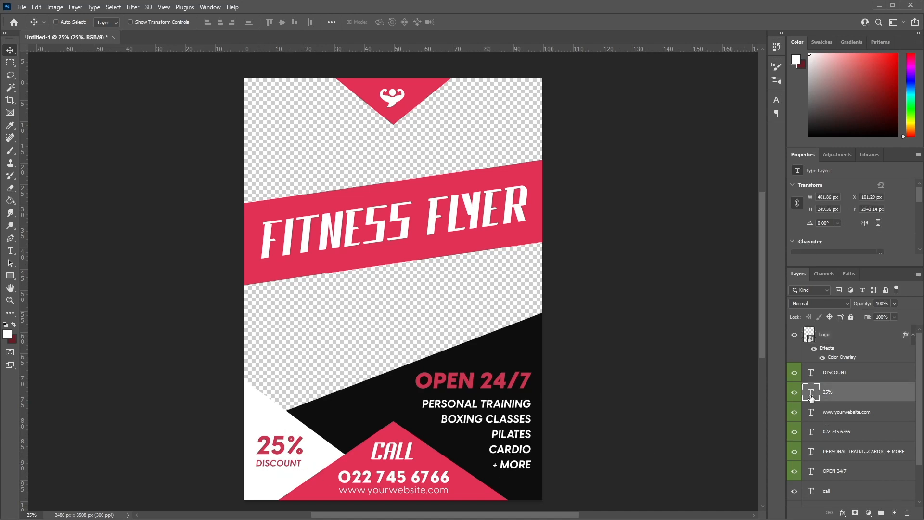
pyautogui.doubleClick(812, 397)
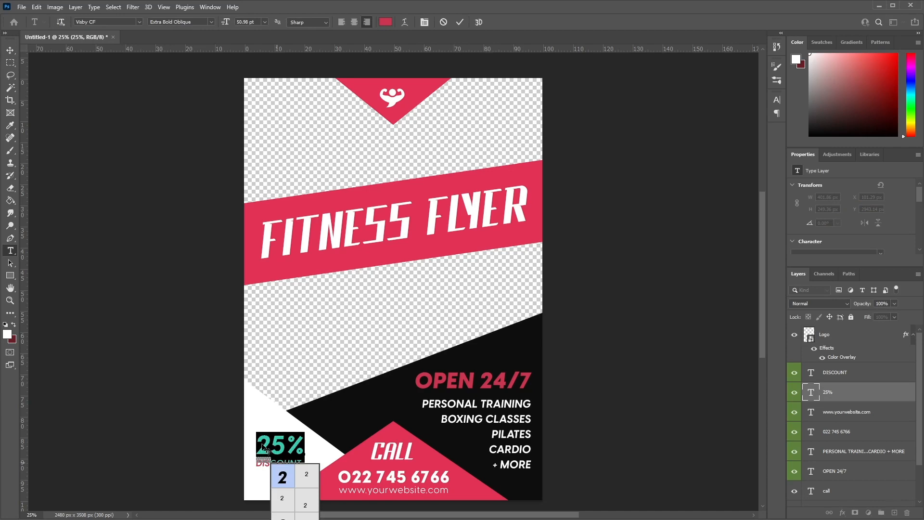
pyautogui.moveTo(271, 446)
pyautogui.mouseDown()
pyautogui.moveTo(262, 443)
pyautogui.moveTo(301, 445)
pyautogui.moveTo(258, 443)
pyautogui.mouseUp()
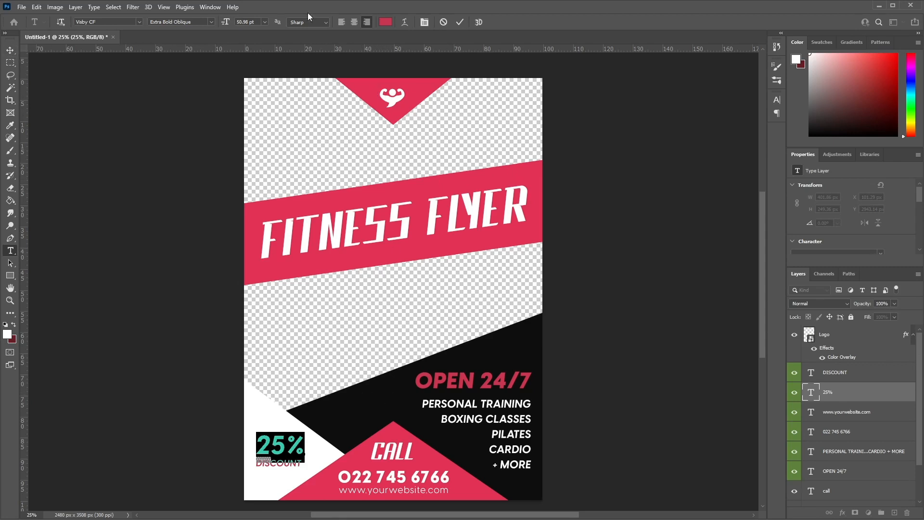
pyautogui.click(384, 22)
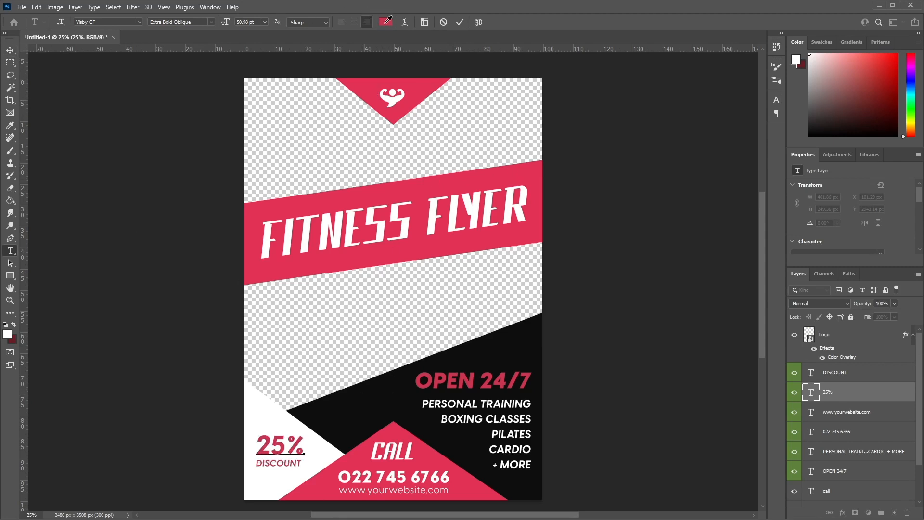
pyautogui.moveTo(507, 199); pyautogui.dragTo(522, 176)
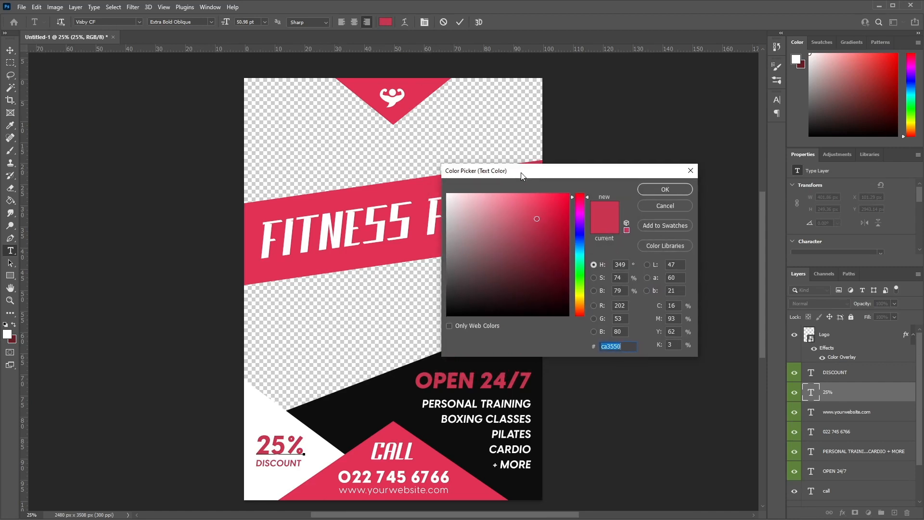
pyautogui.click(649, 190)
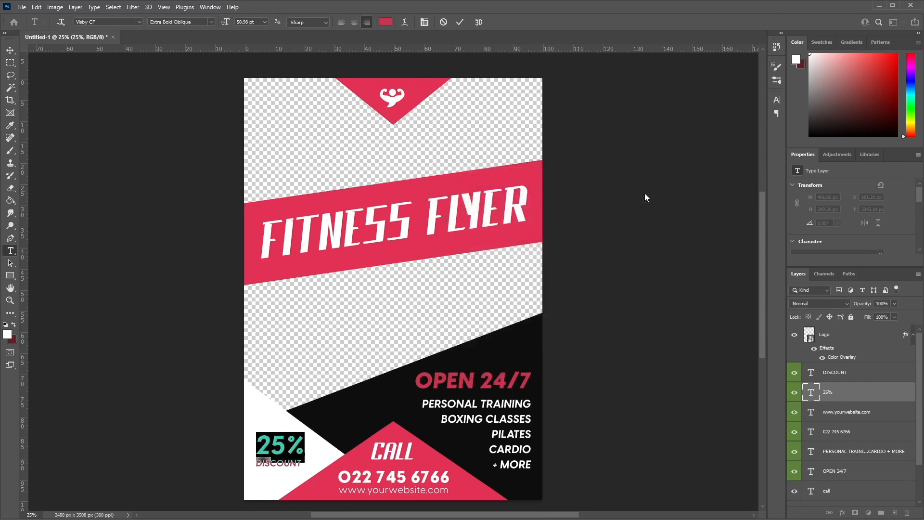
pyautogui.click(10, 50)
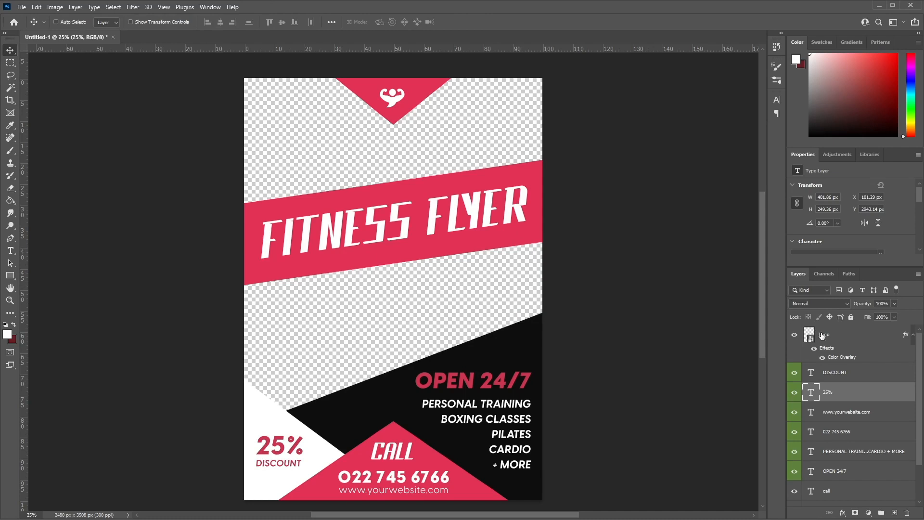
# Group all text layers from DISCOUNT to Fitness Flyer as Text and collapse the Logo layer's effects.
pyautogui.click(861, 376)
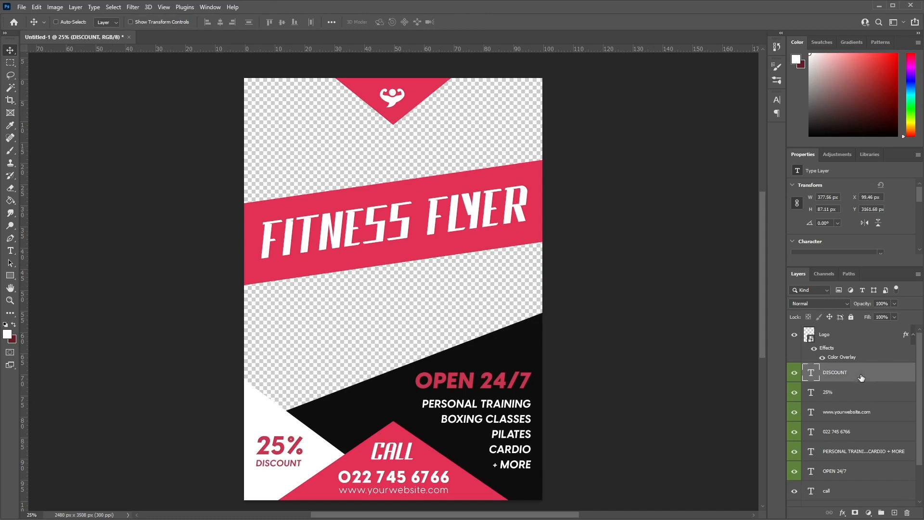
pyautogui.scroll(-2, 861, 378)
pyautogui.keyDown('shift'); pyautogui.click(848, 465); pyautogui.keyUp('shift')
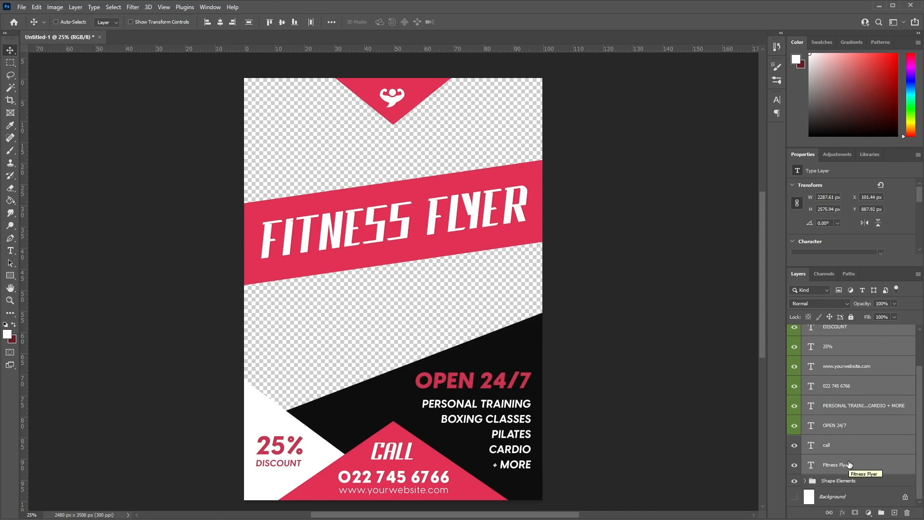
pyautogui.hotkey('ctrl', 'g')
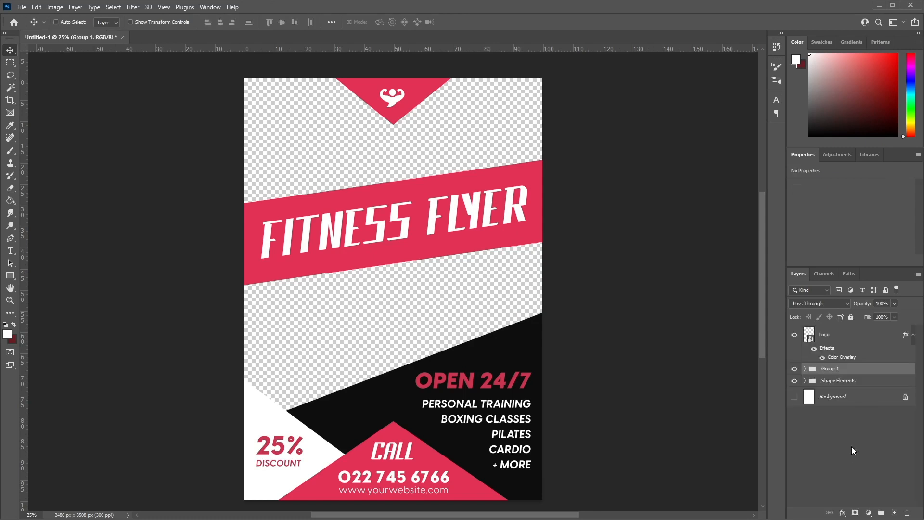
pyautogui.doubleClick(833, 369)
pyautogui.write('Text')
pyautogui.press('Return')
pyautogui.click(913, 334)
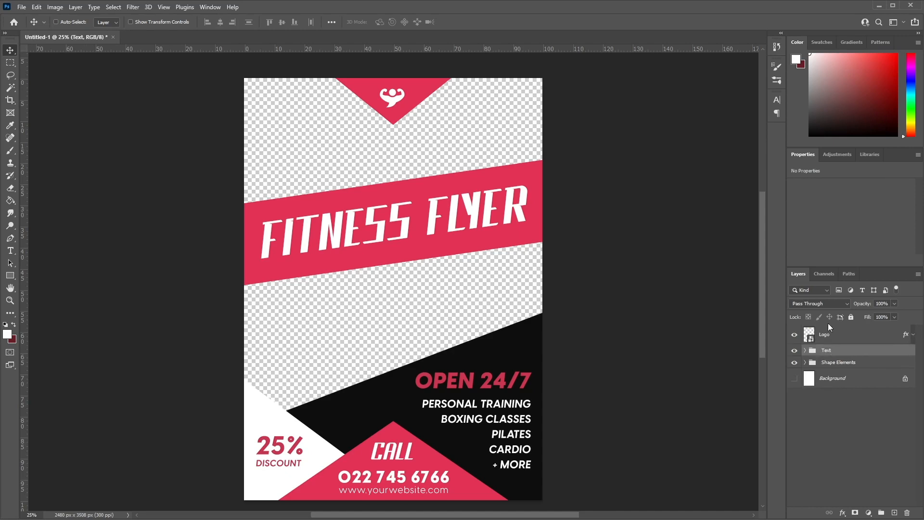
# Color-label the Shape Elements group red, the Text group yellow and the Logo layer blue.
pyautogui.rightClick(794, 366)
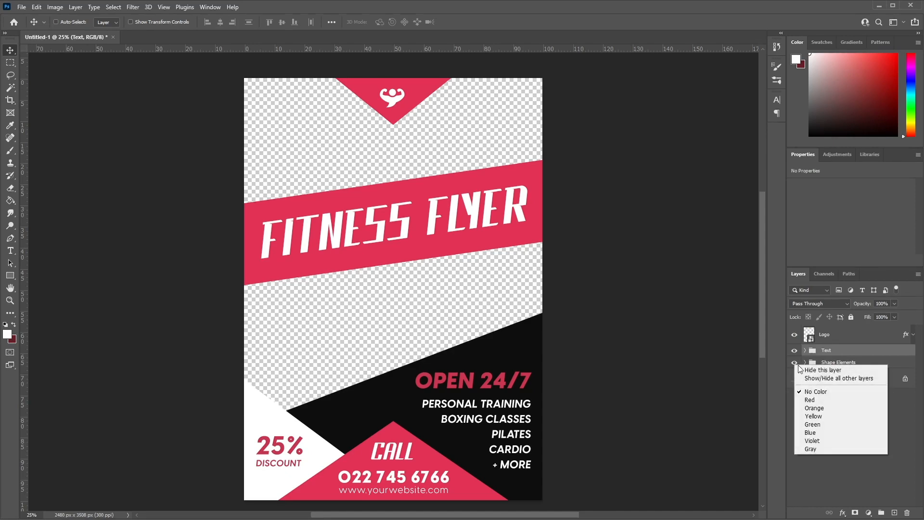
pyautogui.click(810, 399)
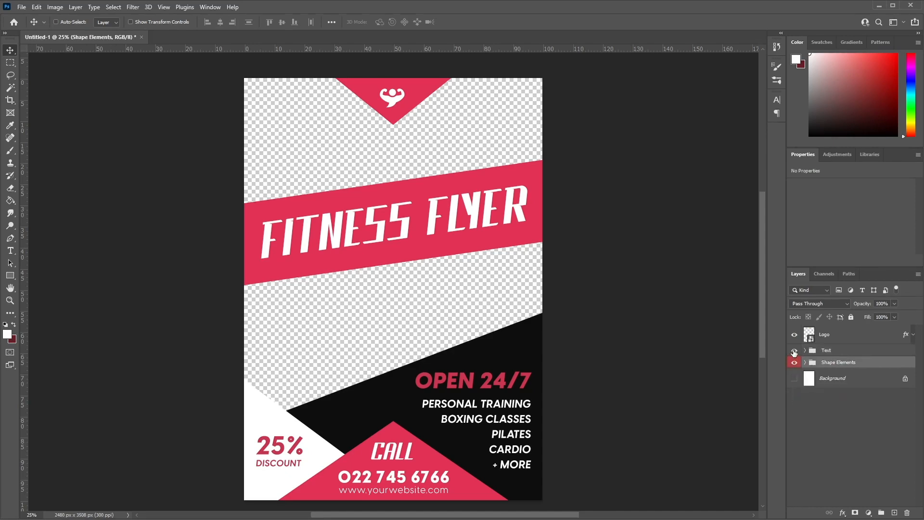
pyautogui.rightClick(794, 352)
pyautogui.click(836, 399)
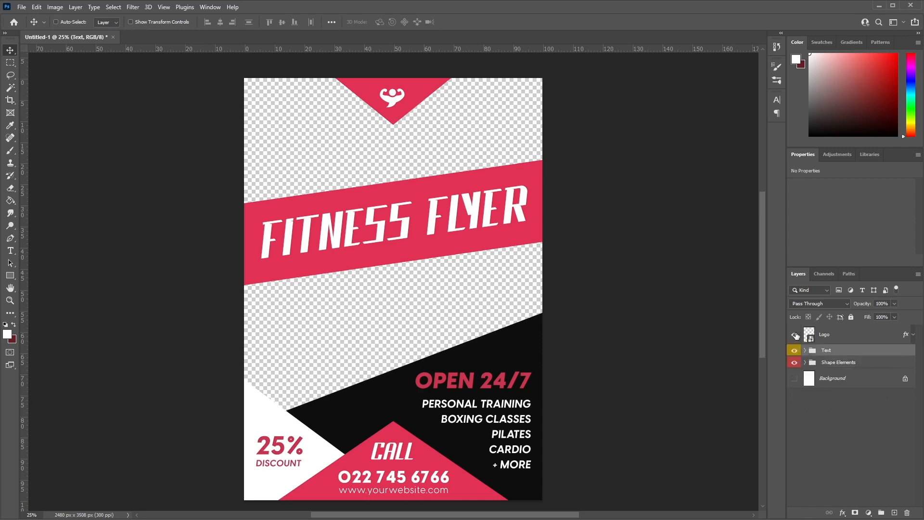
pyautogui.rightClick(794, 335)
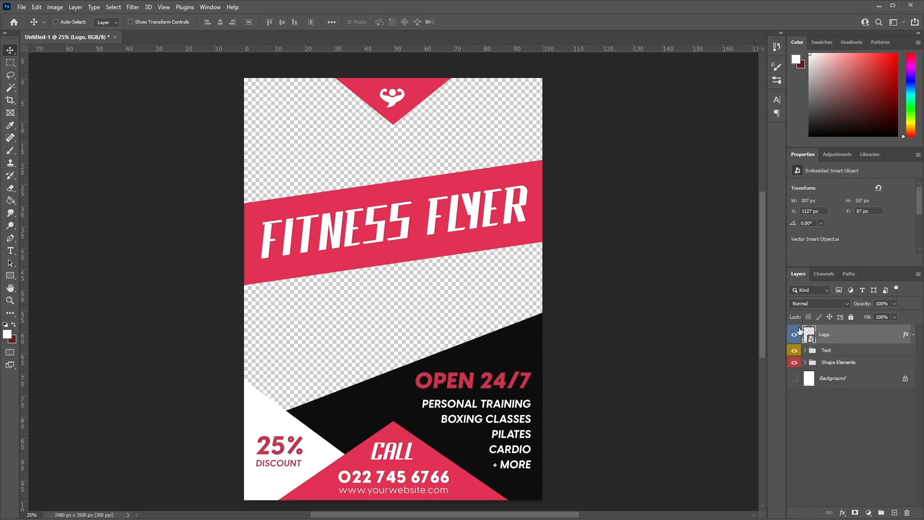
# Place the cheerful-young-woman-exercising gym photo directly above the Background layer and move it down to fill the gap below the title band.
pyautogui.click(845, 382)
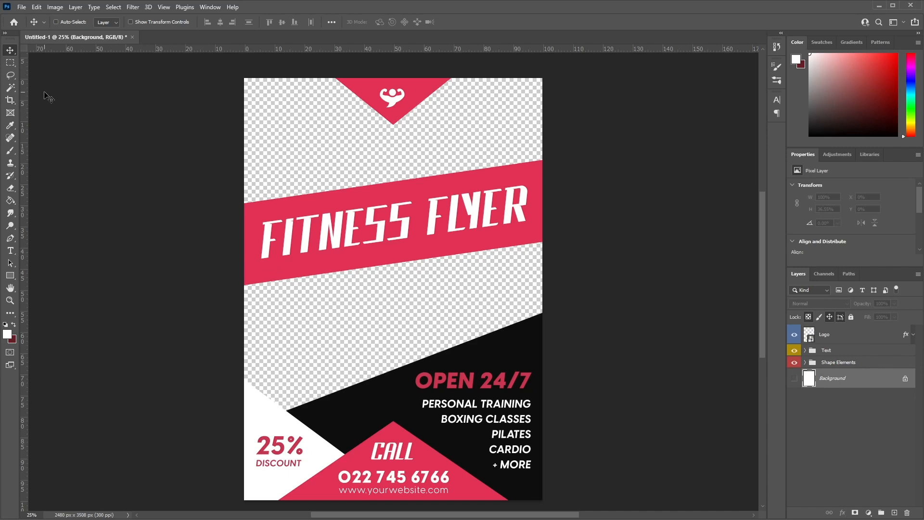
pyautogui.click(21, 7)
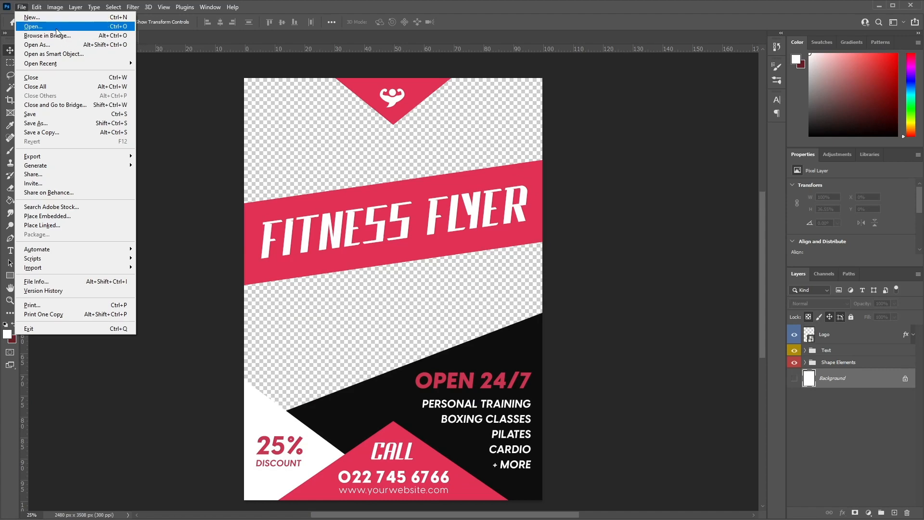
pyautogui.click(272, 3)
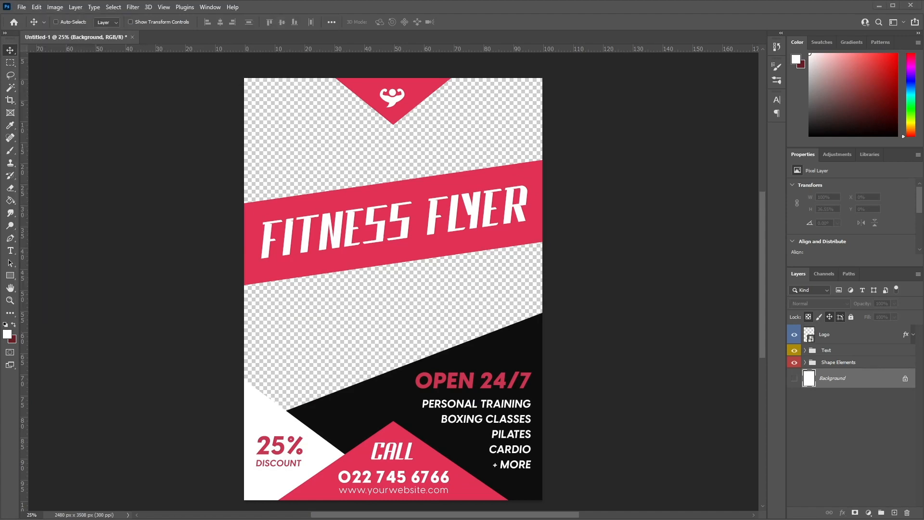
pyautogui.moveTo(257, 432); pyautogui.dragTo(417, 311)
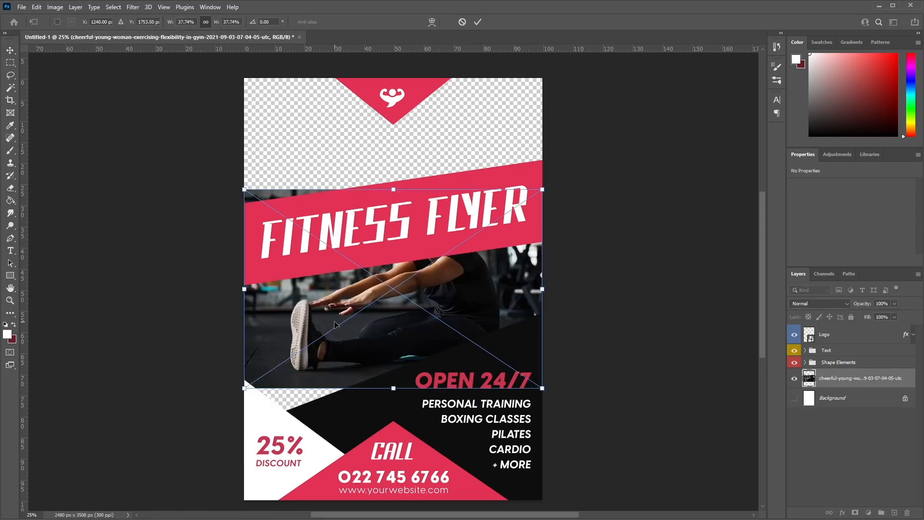
pyautogui.click(10, 50)
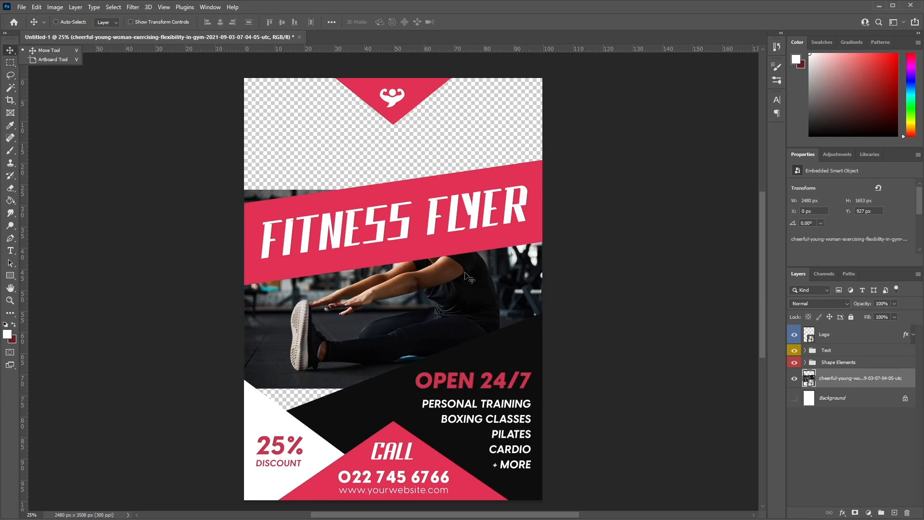
pyautogui.moveTo(465, 272); pyautogui.dragTo(467, 316)
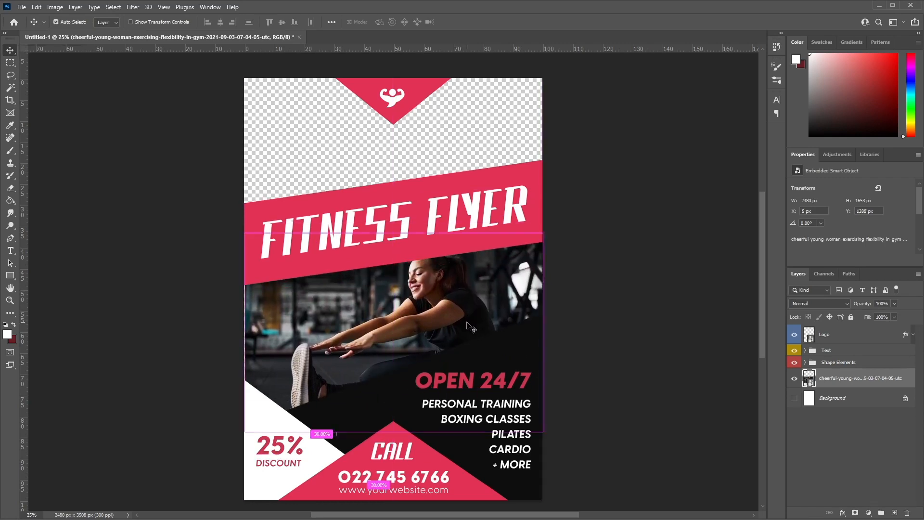
# Scale the stretching woman photo to about 39.65%, rotate it about 3.47° counter-clockwise and reposition it between the title band and black shape.
pyautogui.hotkey('ctrl', 't')
pyautogui.moveTo(244, 233)
pyautogui.mouseDown()
pyautogui.moveTo(233, 225)
pyautogui.moveTo(242, 231)
pyautogui.mouseUp()
pyautogui.moveTo(544, 333); pyautogui.dragTo(547, 335)
pyautogui.moveTo(507, 305); pyautogui.dragTo(507, 308)
pyautogui.moveTo(581, 396); pyautogui.dragTo(597, 378)
pyautogui.moveTo(545, 328); pyautogui.dragTo(554, 326)
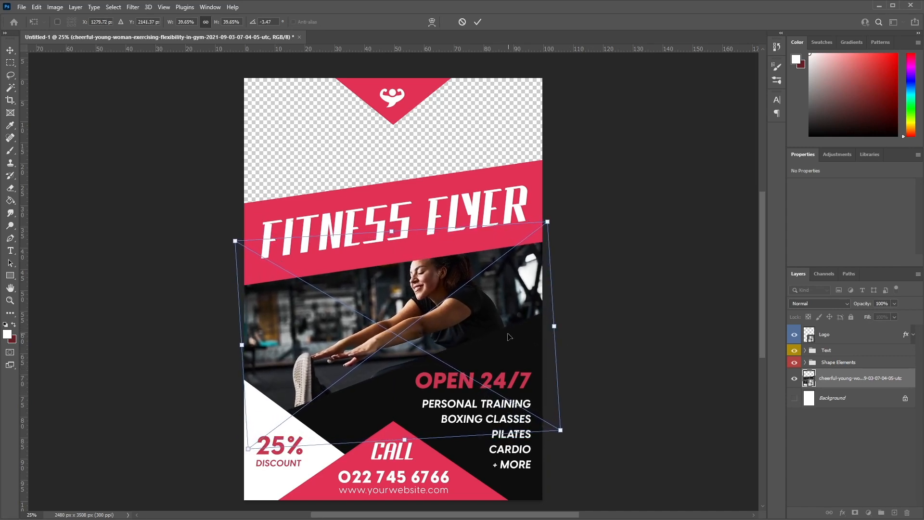
pyautogui.moveTo(488, 340); pyautogui.dragTo(483, 341)
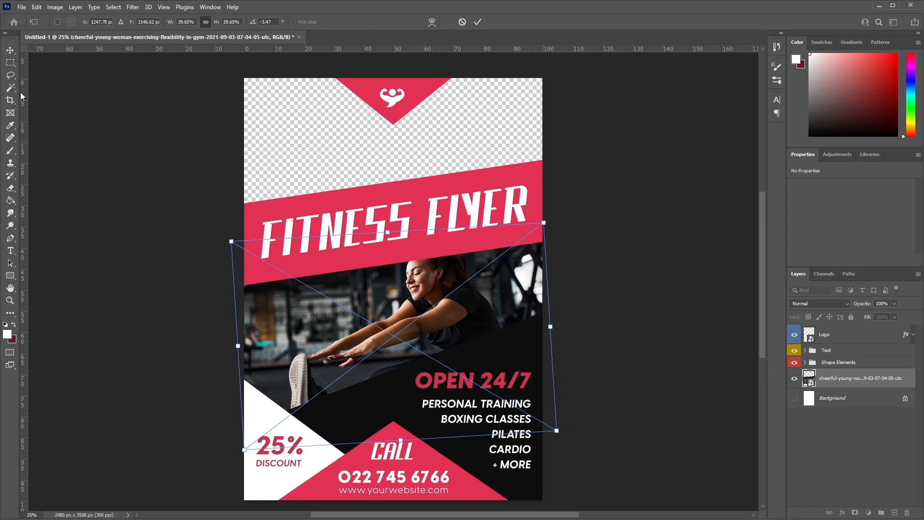
pyautogui.click(10, 50)
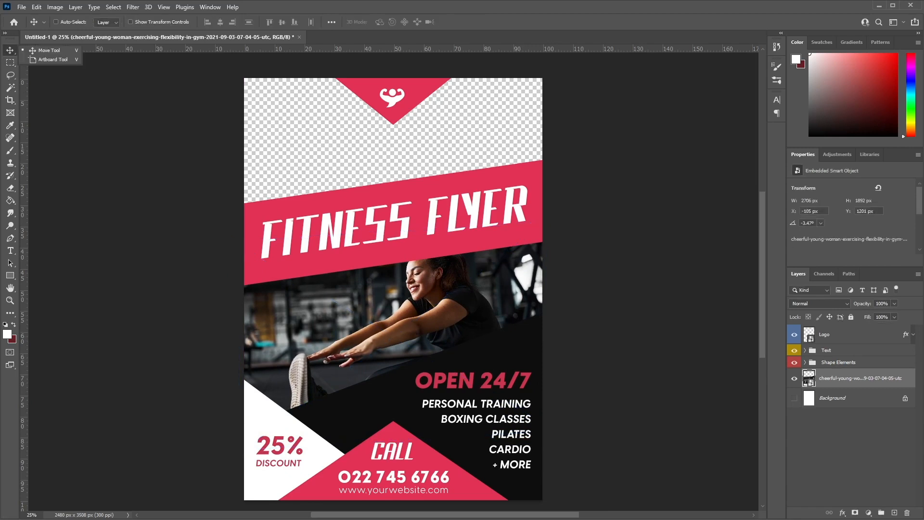
pyautogui.press('Escape')
# Place the dumbbells-in-fitness-center photo below the Shape Elements group and move it up to fill the area above the title band.
pyautogui.moveTo(262, 515); pyautogui.dragTo(379, 233)
pyautogui.moveTo(448, 308); pyautogui.dragTo(448, 173)
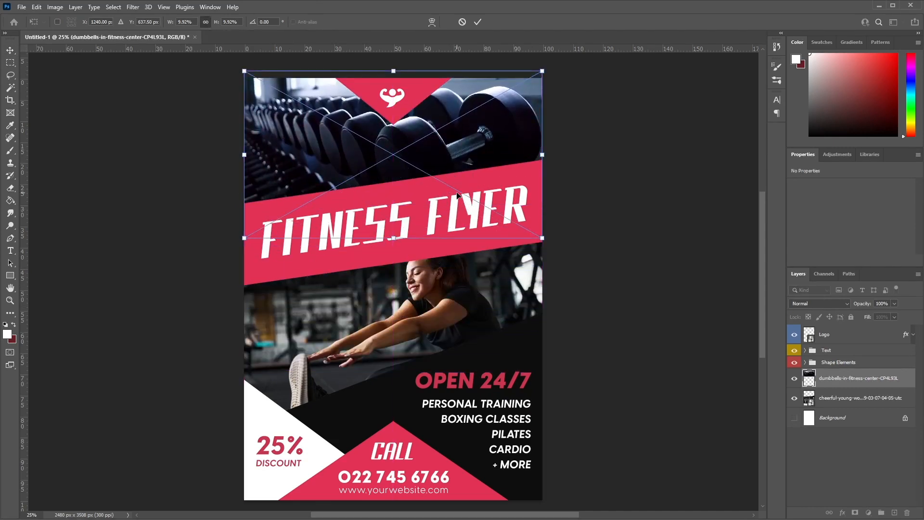
pyautogui.click(10, 50)
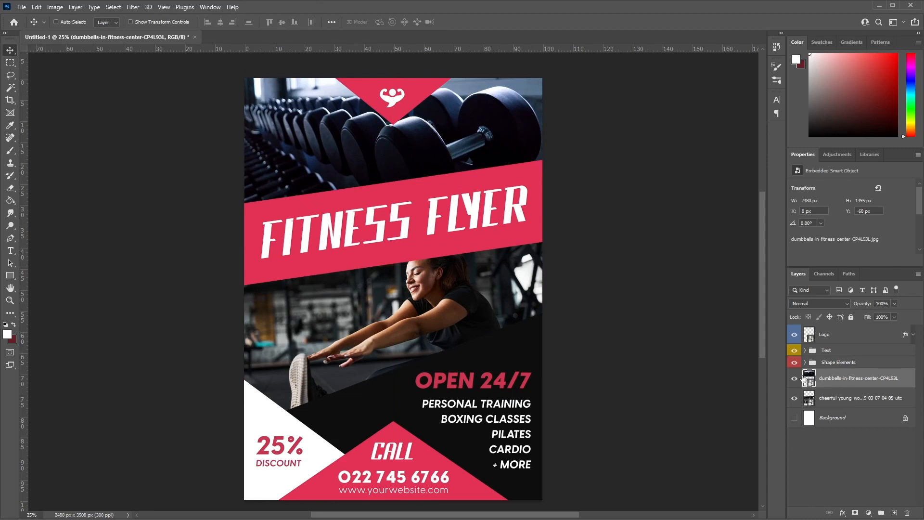
pyautogui.click(838, 364)
pyautogui.click(841, 352)
pyautogui.click(842, 338)
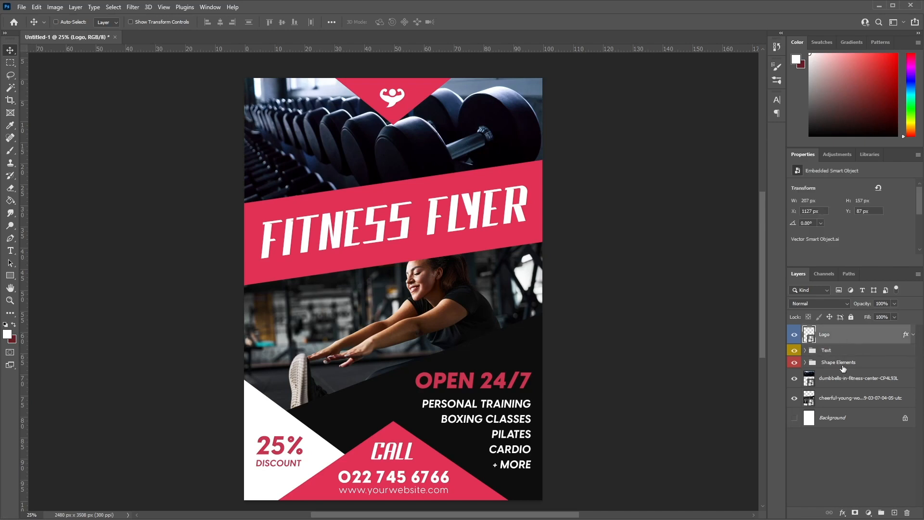
# Group the dumbbells-in-fitness-center and cheerful-young-woman photo layers together.
pyautogui.click(844, 363)
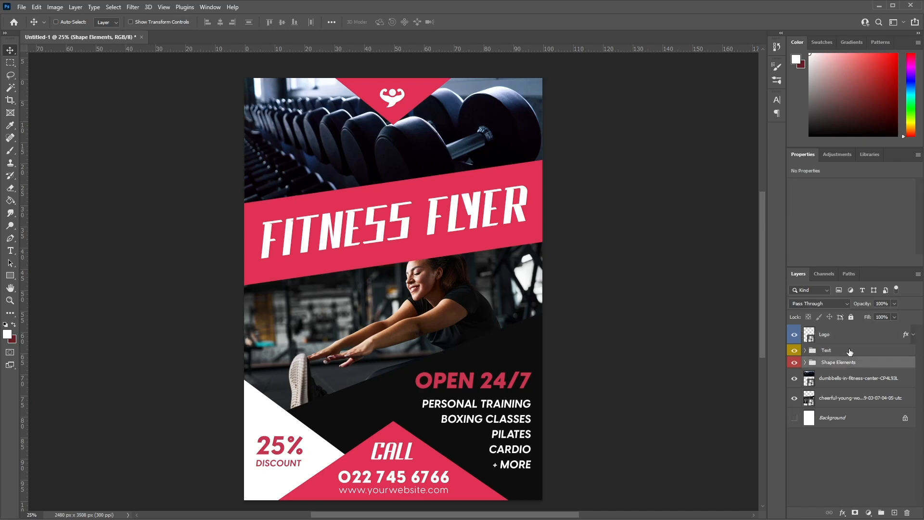
pyautogui.click(849, 379)
pyautogui.keyDown('shift'); pyautogui.click(853, 400); pyautogui.keyUp('shift')
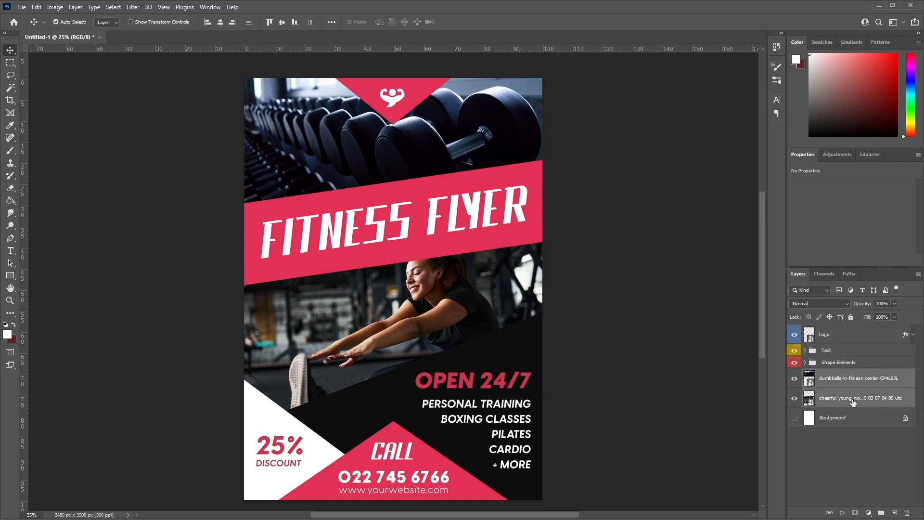
pyautogui.hotkey('ctrl', 'g')
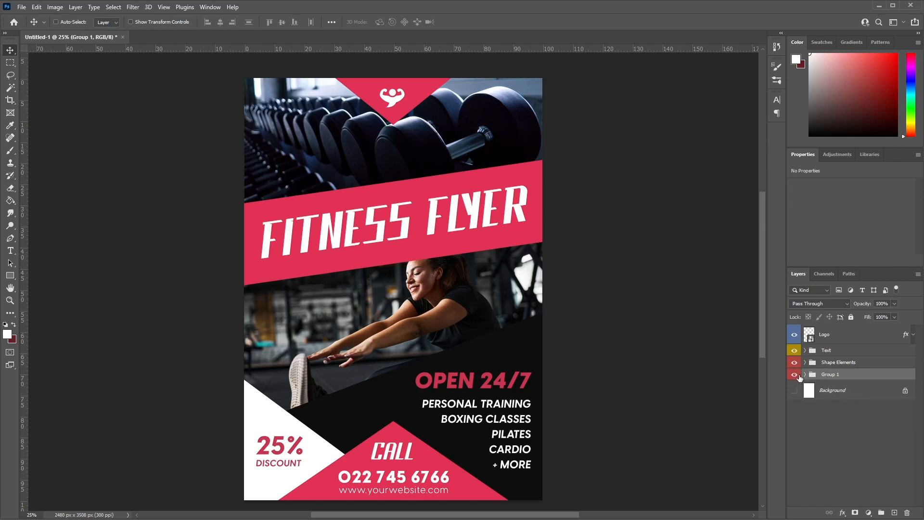
# Color-label the new photo group green and rename it Photos.
pyautogui.rightClick(799, 377)
pyautogui.click(847, 434)
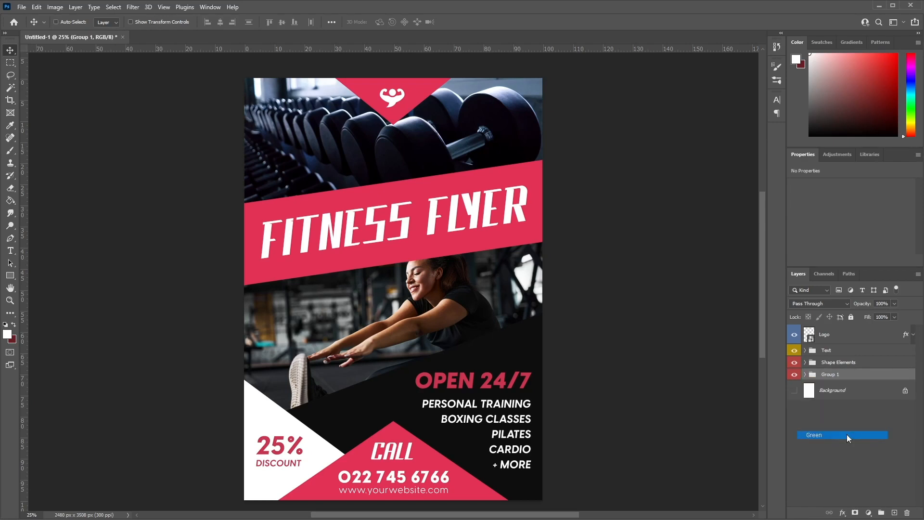
pyautogui.doubleClick(828, 374)
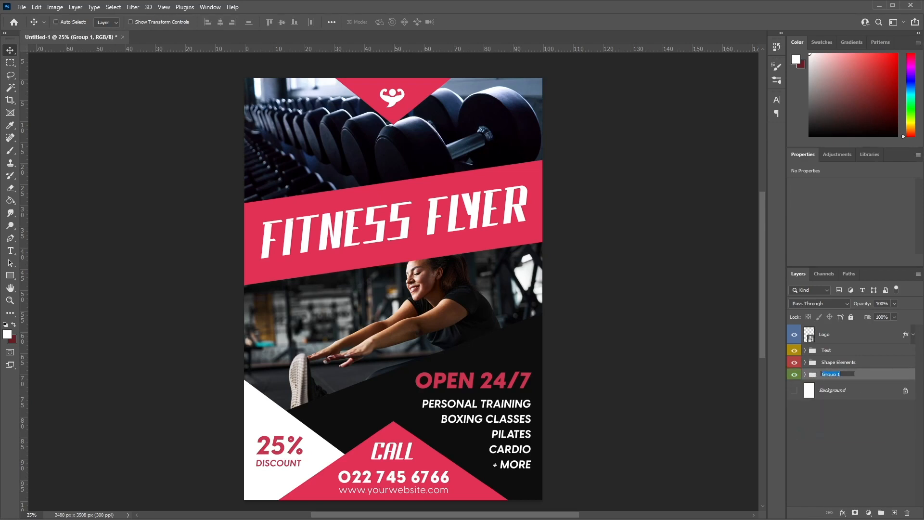
pyautogui.write('Photos')
pyautogui.press('Return')
# Place the trainer-and-his-students-stretching photo below the Shape Elements group, scaled to about 41.34% and positioned to fill the area above the title band.
pyautogui.click(805, 375)
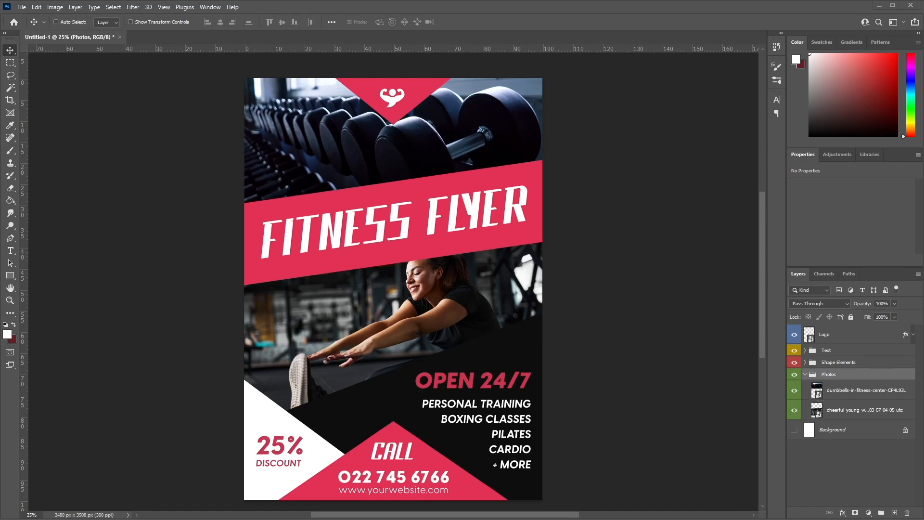
pyautogui.moveTo(362, 296); pyautogui.dragTo(405, 182)
pyautogui.moveTo(462, 335); pyautogui.dragTo(474, 211)
pyautogui.moveTo(535, 269); pyautogui.dragTo(568, 291)
pyautogui.moveTo(476, 153); pyautogui.dragTo(464, 149)
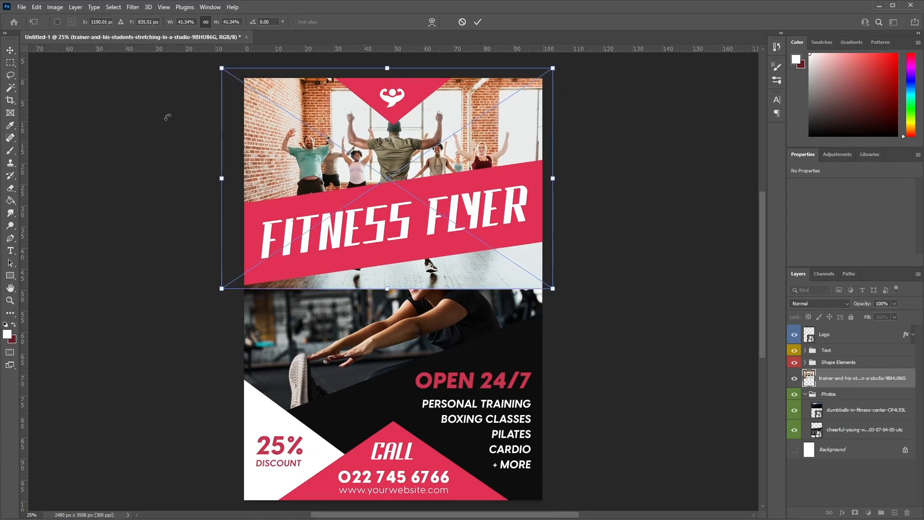
pyautogui.click(10, 51)
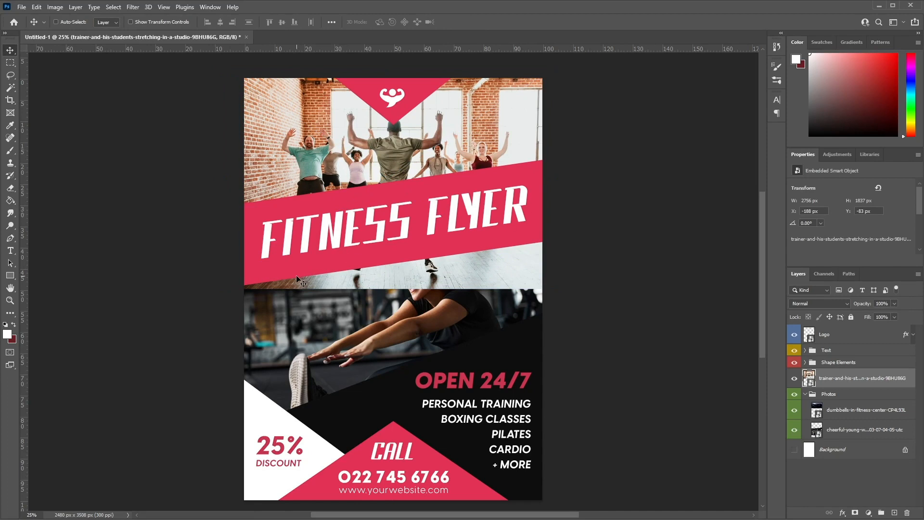
# Move the trainer-and-his-students photo layer to the top of the Photos group and rasterize it.
pyautogui.moveTo(841, 370); pyautogui.dragTo(850, 407)
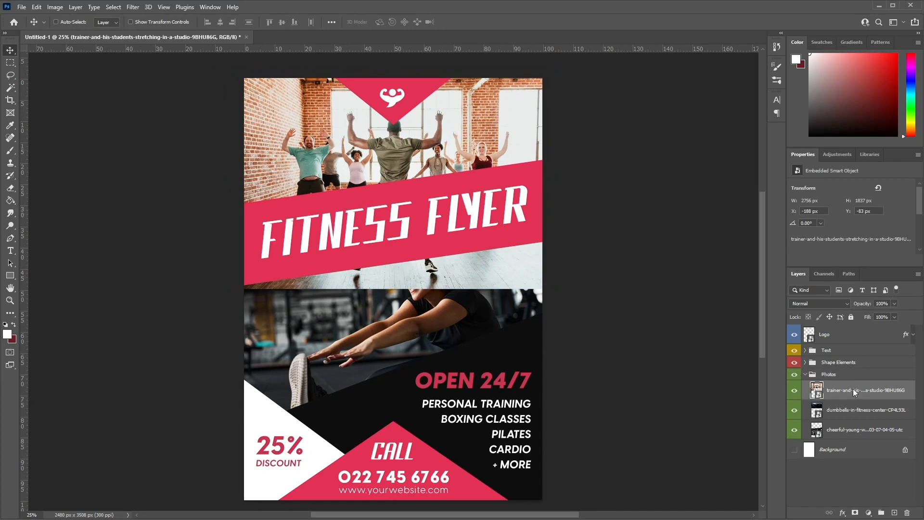
pyautogui.rightClick(854, 392)
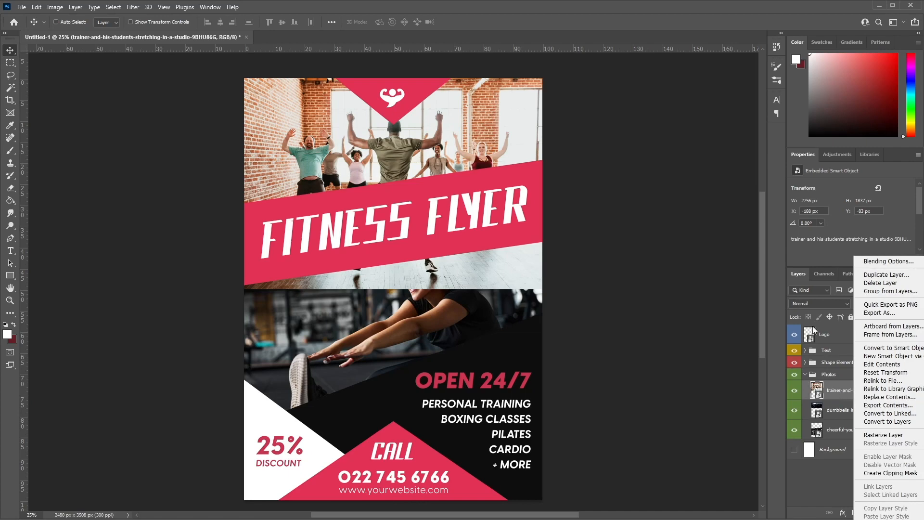
pyautogui.click(797, 282)
pyautogui.moveTo(796, 274); pyautogui.dragTo(513, 123)
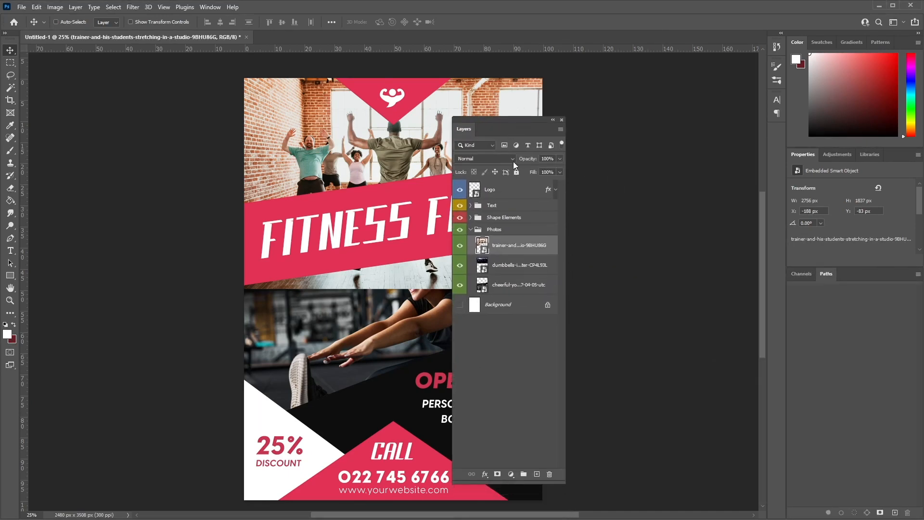
pyautogui.rightClick(501, 246)
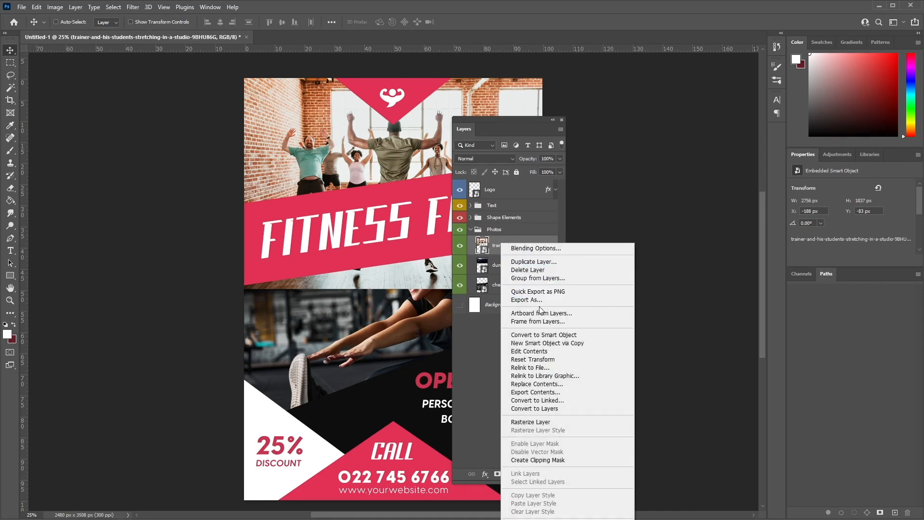
pyautogui.click(570, 420)
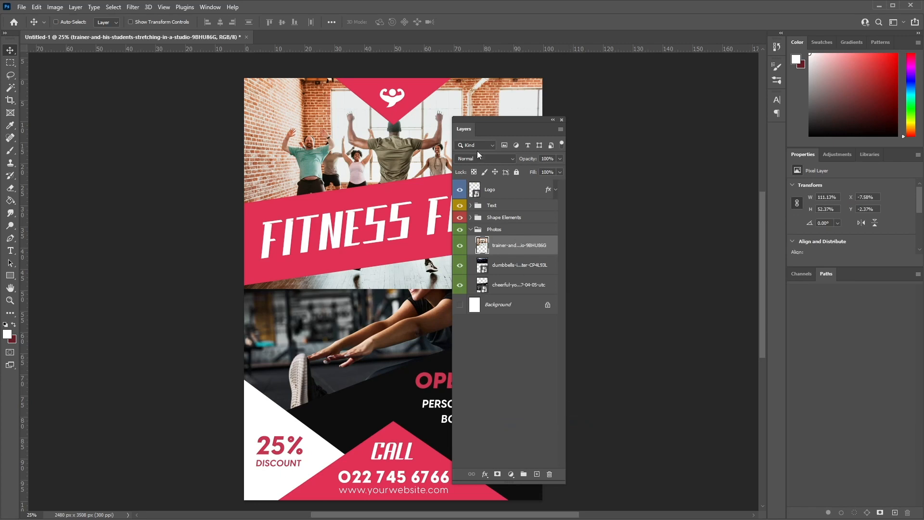
pyautogui.moveTo(471, 129); pyautogui.dragTo(797, 281)
# Select the trainer photo's lower part with the Polygonal Lasso along the slanted title band, delete it and clear the selection.
pyautogui.click(12, 78)
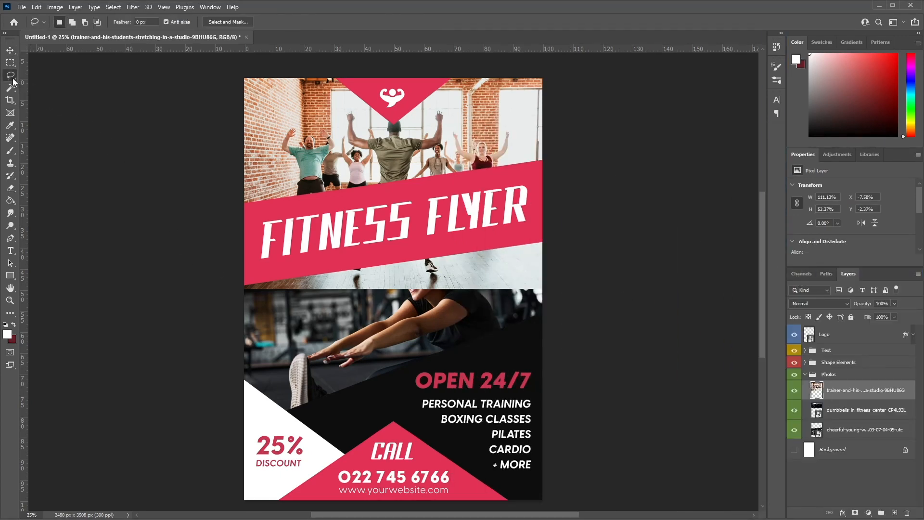
pyautogui.click(60, 84)
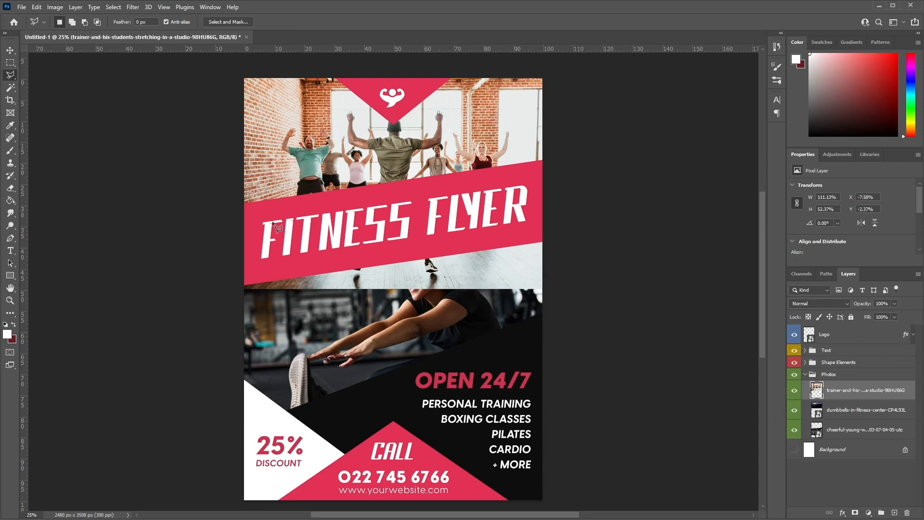
pyautogui.click(216, 278)
pyautogui.click(585, 212)
pyautogui.click(568, 304)
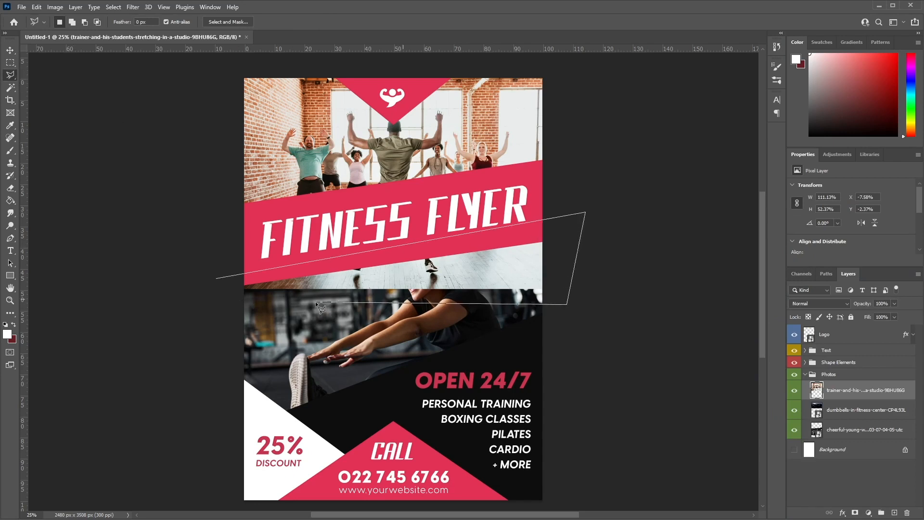
pyautogui.doubleClick(229, 313)
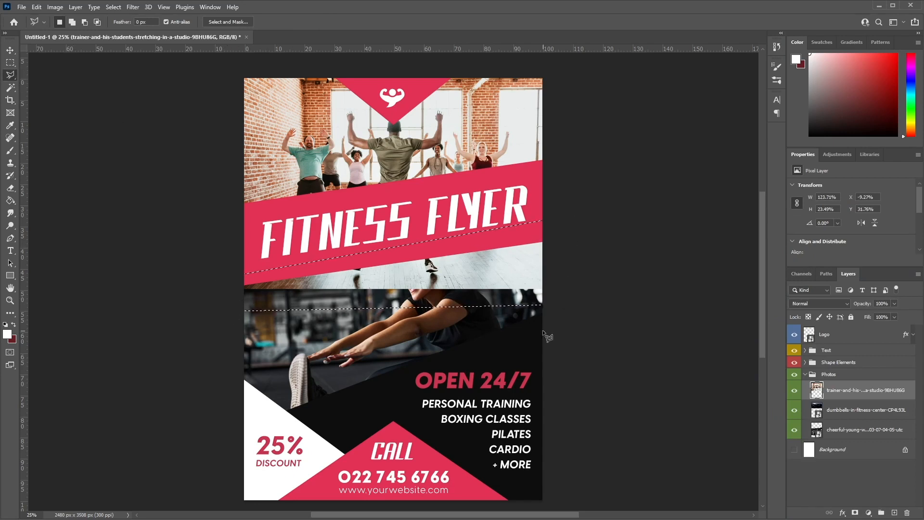
pyautogui.press('Delete')
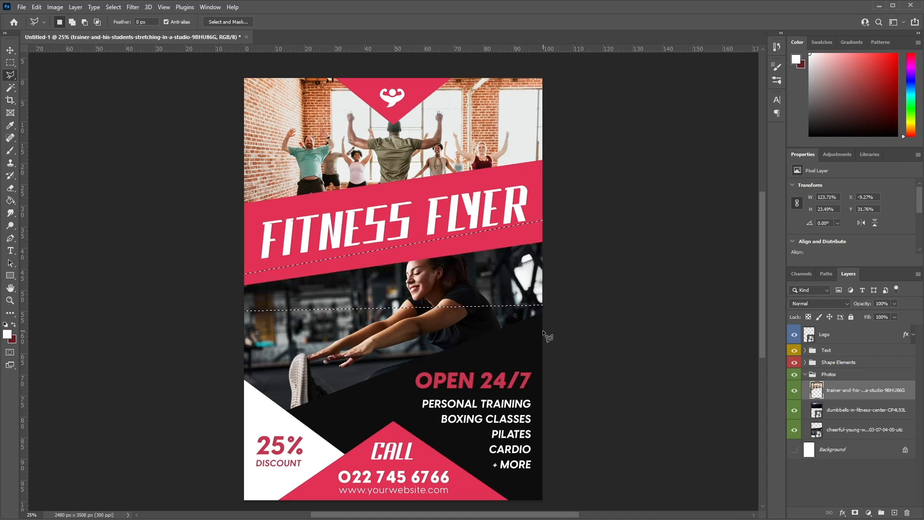
pyautogui.press('m')
pyautogui.hotkey('ctrl', 'd')
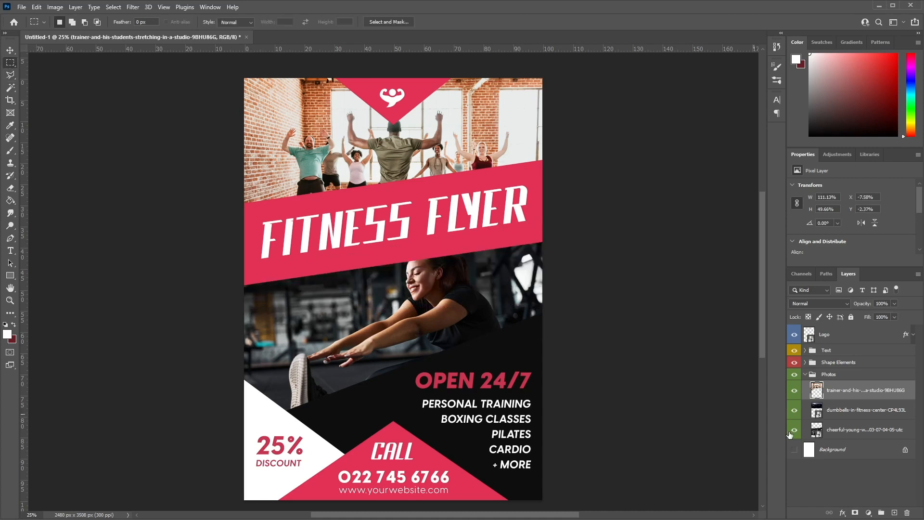
# Compare the flyer with the trainer-and-his-students photo layer hidden and shown.
pyautogui.click(794, 390)
pyautogui.click(792, 393)
pyautogui.click(792, 393)
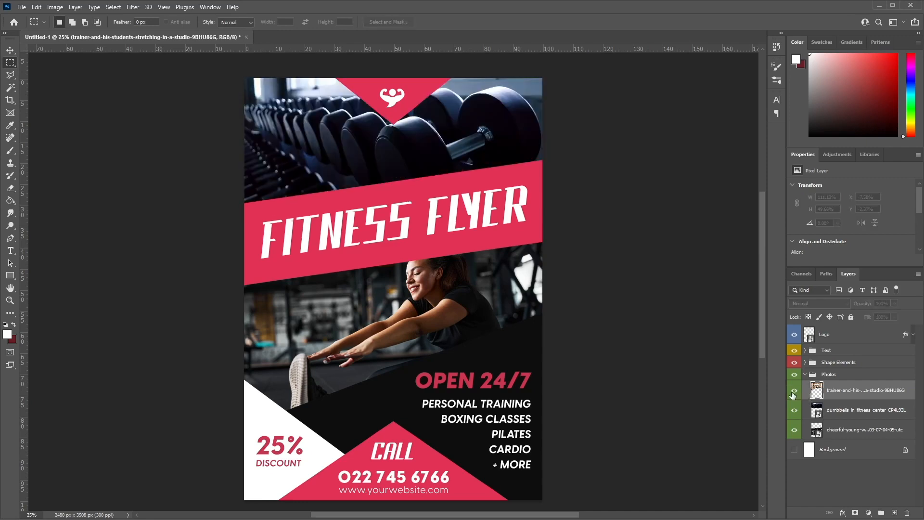
pyautogui.click(793, 394)
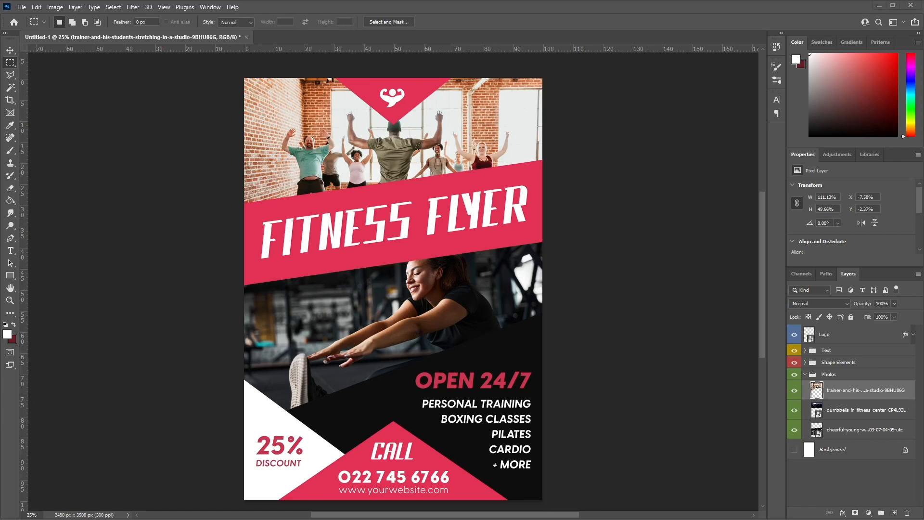
# Try the fitness-class-at-the-gym photo above the title band, moved up, enlarged slightly and repositioned.
pyautogui.moveTo(339, 519); pyautogui.dragTo(393, 221)
pyautogui.moveTo(480, 315); pyautogui.dragTo(476, 169)
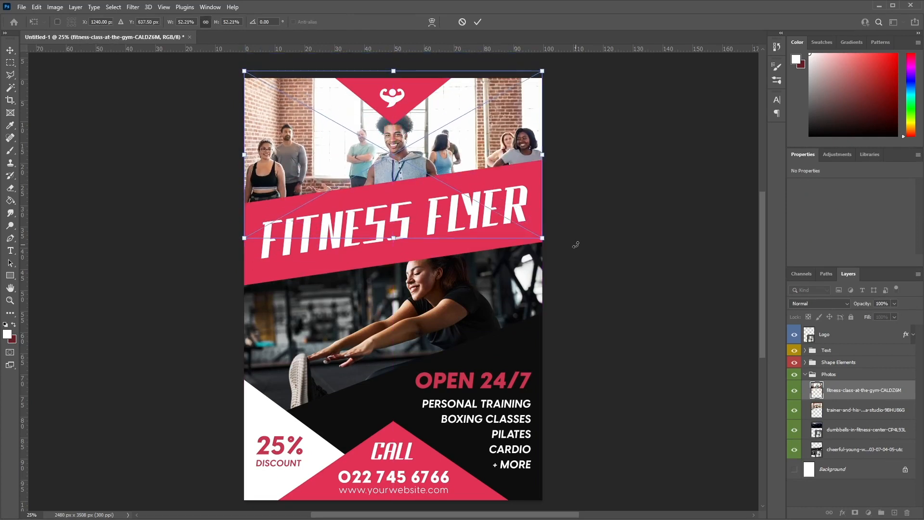
pyautogui.moveTo(542, 237); pyautogui.dragTo(580, 254)
pyautogui.moveTo(529, 195); pyautogui.dragTo(510, 193)
pyautogui.click(10, 51)
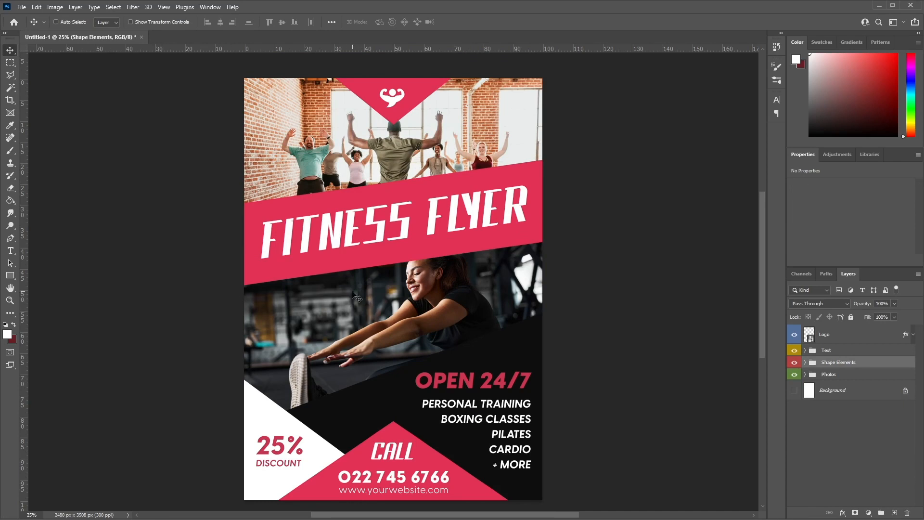
# Add an Outer Glow effect to the Shape Elements group and raise its opacity to 100%.
pyautogui.rightClick(827, 366)
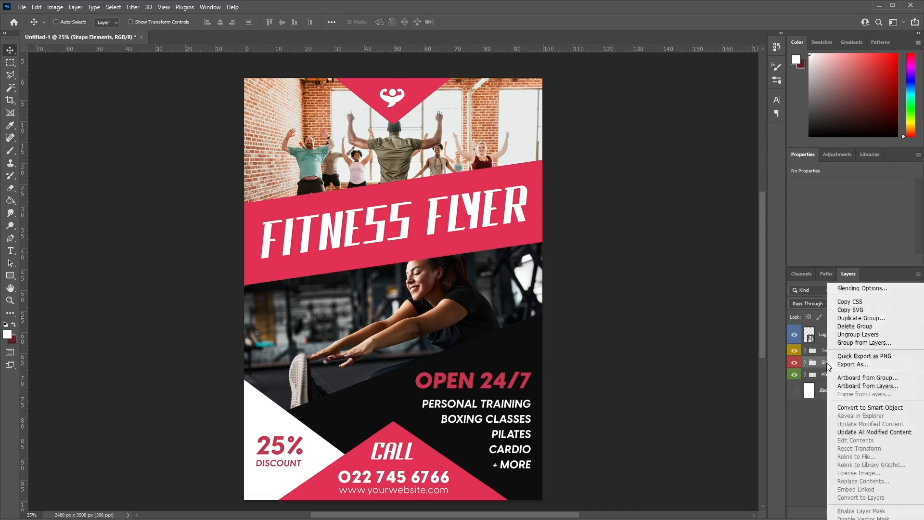
pyautogui.click(857, 291)
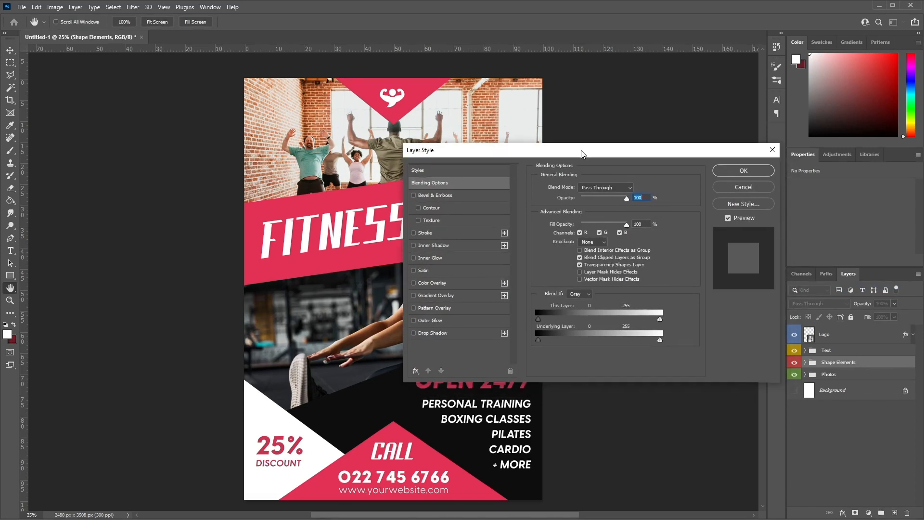
pyautogui.click(424, 321)
pyautogui.moveTo(493, 155); pyautogui.dragTo(549, 163)
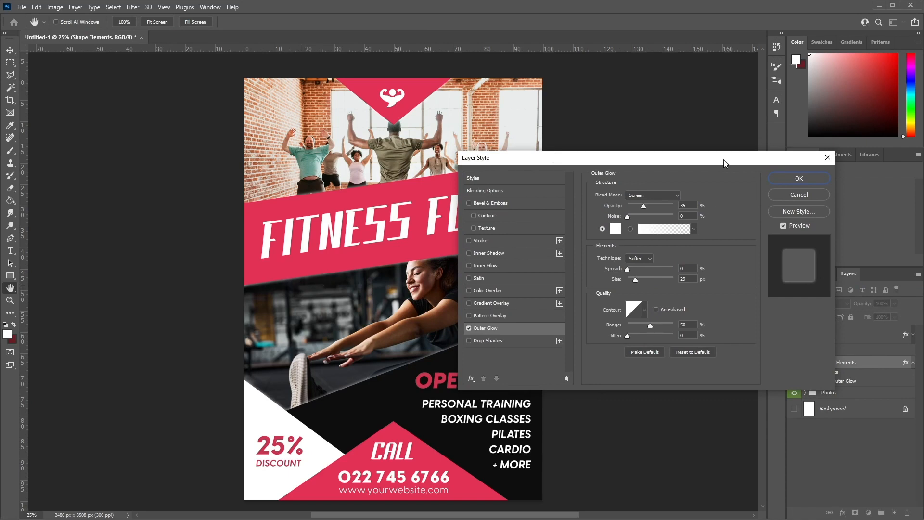
pyautogui.moveTo(724, 164); pyautogui.dragTo(735, 162)
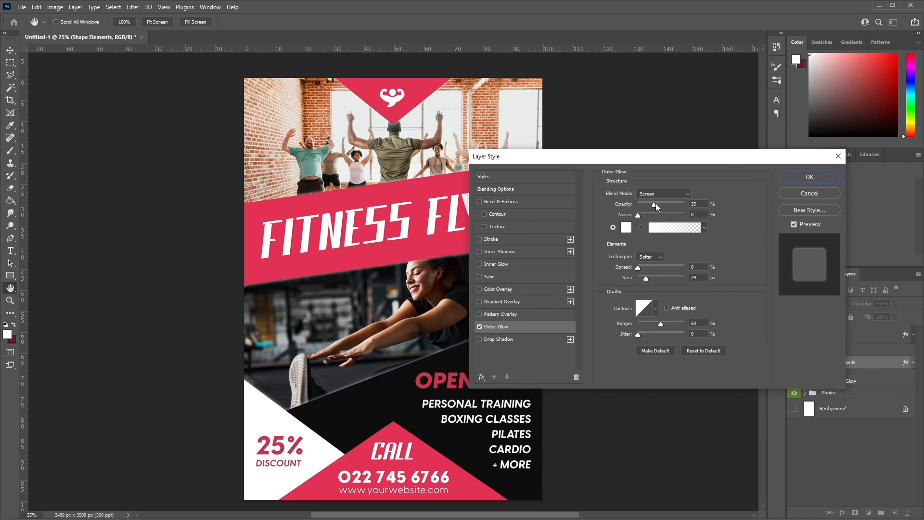
pyautogui.moveTo(656, 203); pyautogui.dragTo(687, 204)
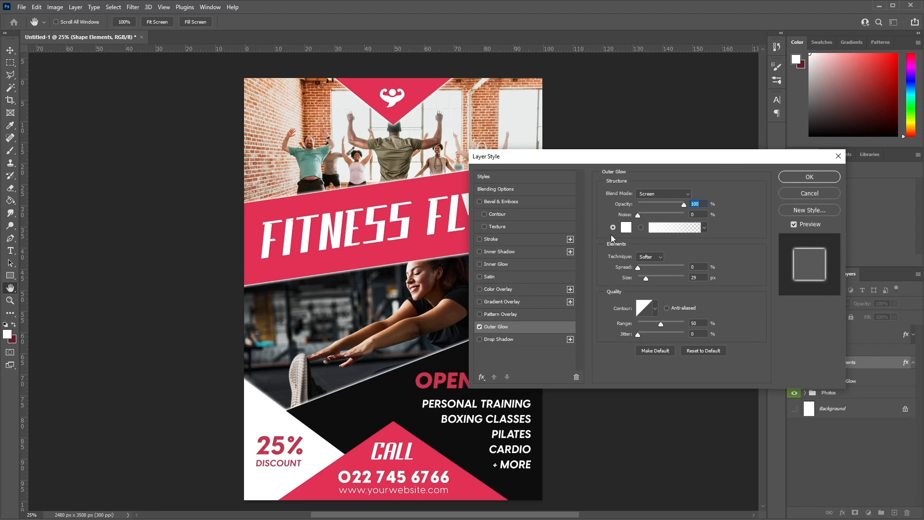
# Set the outer glow's color to black (000000) and its blend mode to Multiply.
pyautogui.click(626, 231)
pyautogui.write('000000')
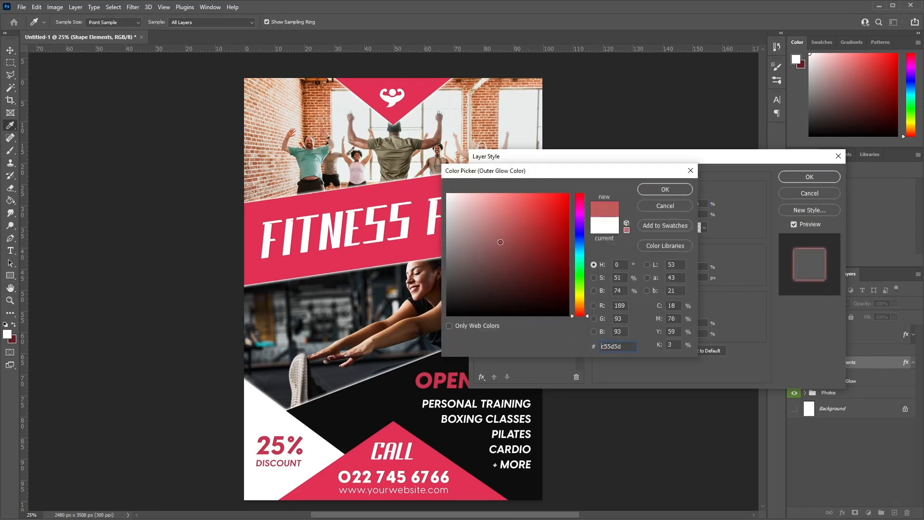
pyautogui.click(674, 190)
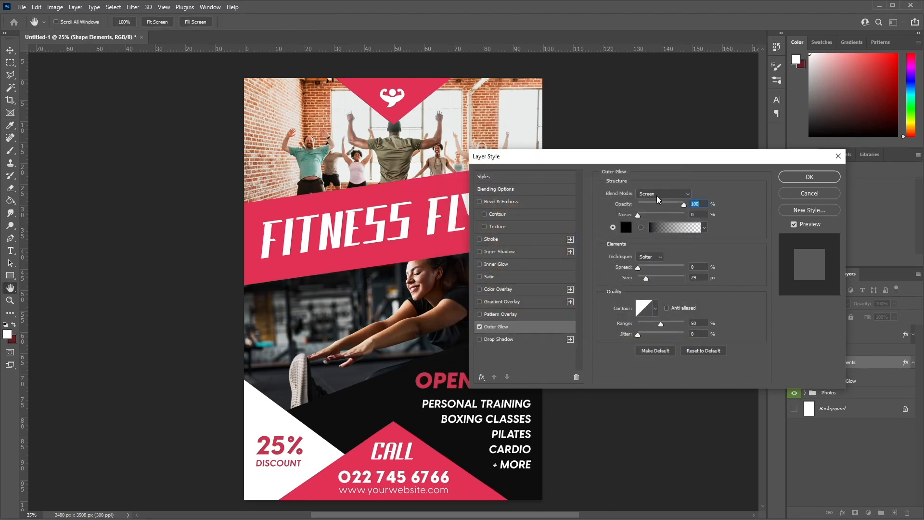
pyautogui.click(656, 194)
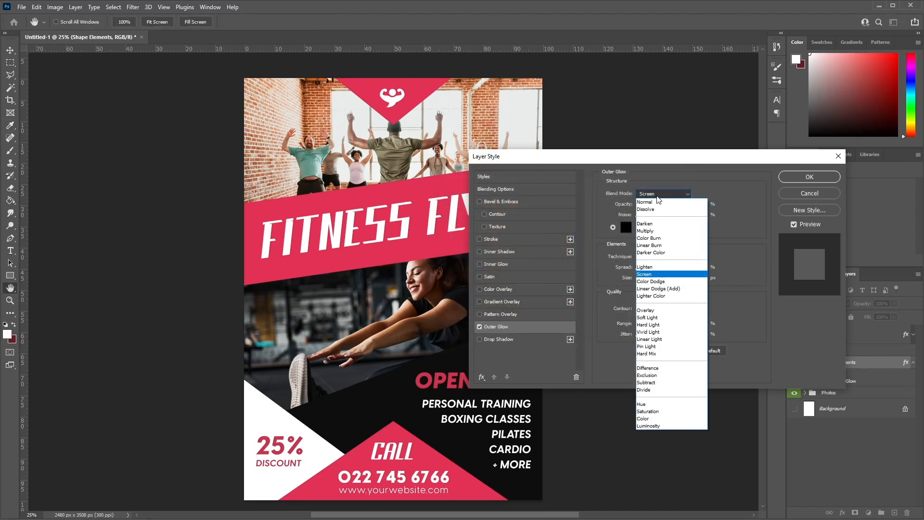
pyautogui.click(662, 232)
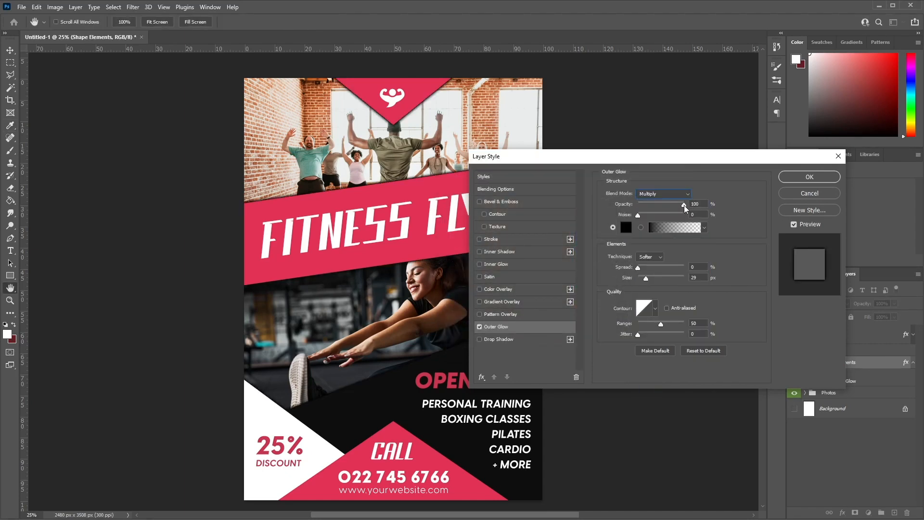
# Adjust the outer glow's size to 21 px, lower its opacity to below half and apply the layer style.
pyautogui.moveTo(680, 206); pyautogui.dragTo(650, 210)
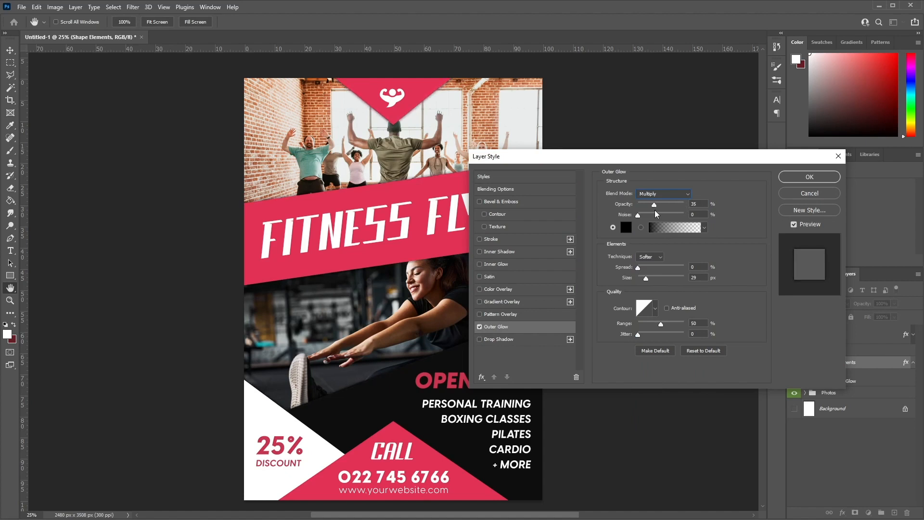
pyautogui.press('Tab')
pyautogui.moveTo(649, 280)
pyautogui.mouseDown()
pyautogui.moveTo(672, 277)
pyautogui.moveTo(644, 277)
pyautogui.mouseUp()
pyautogui.moveTo(654, 204); pyautogui.dragTo(684, 204)
pyautogui.moveTo(644, 279)
pyautogui.mouseDown()
pyautogui.moveTo(667, 276)
pyautogui.moveTo(657, 277)
pyautogui.mouseUp()
pyautogui.moveTo(668, 277); pyautogui.dragTo(645, 277)
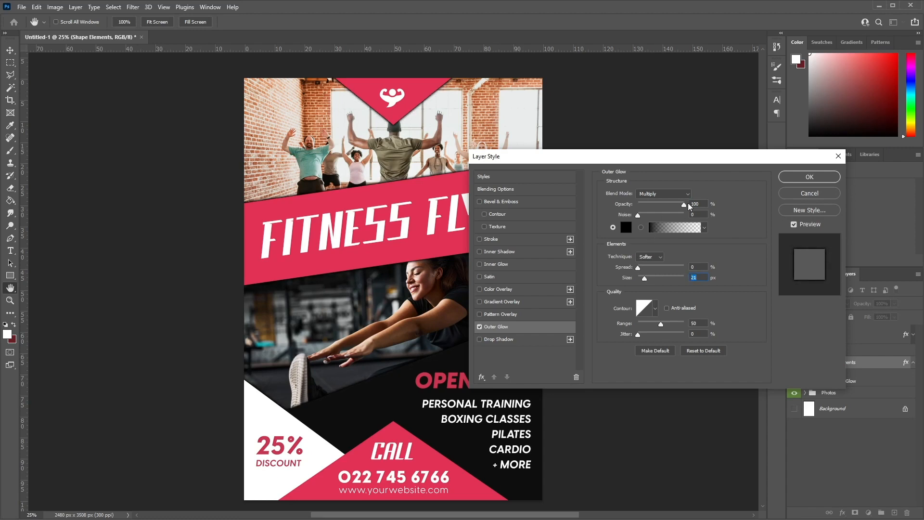
pyautogui.moveTo(685, 206); pyautogui.dragTo(663, 206)
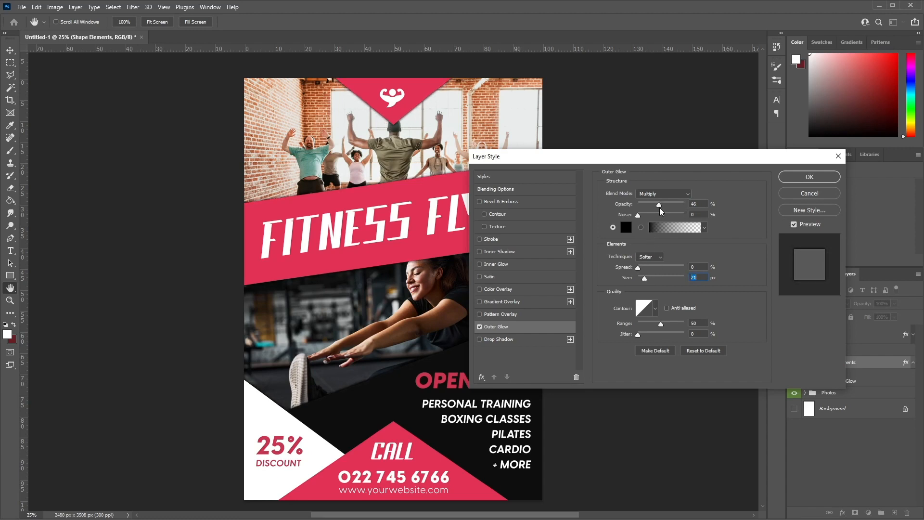
pyautogui.moveTo(655, 206); pyautogui.dragTo(654, 207)
pyautogui.click(800, 178)
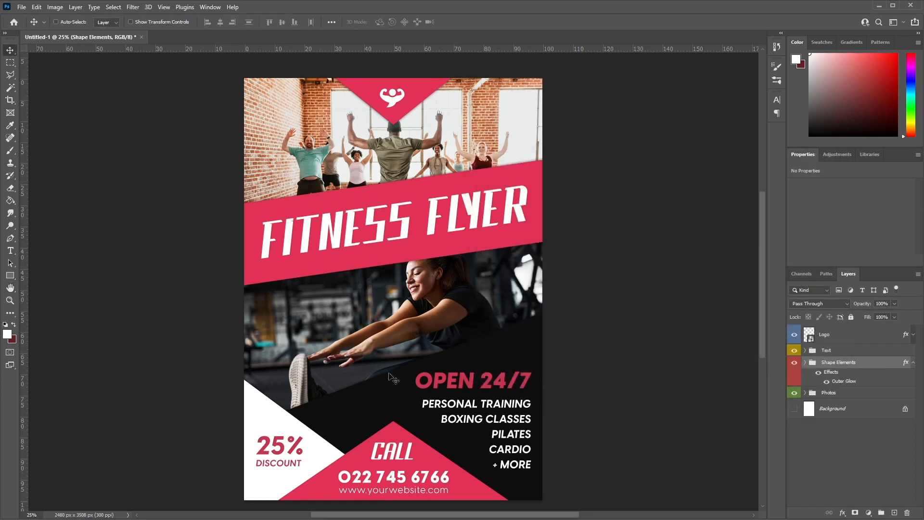